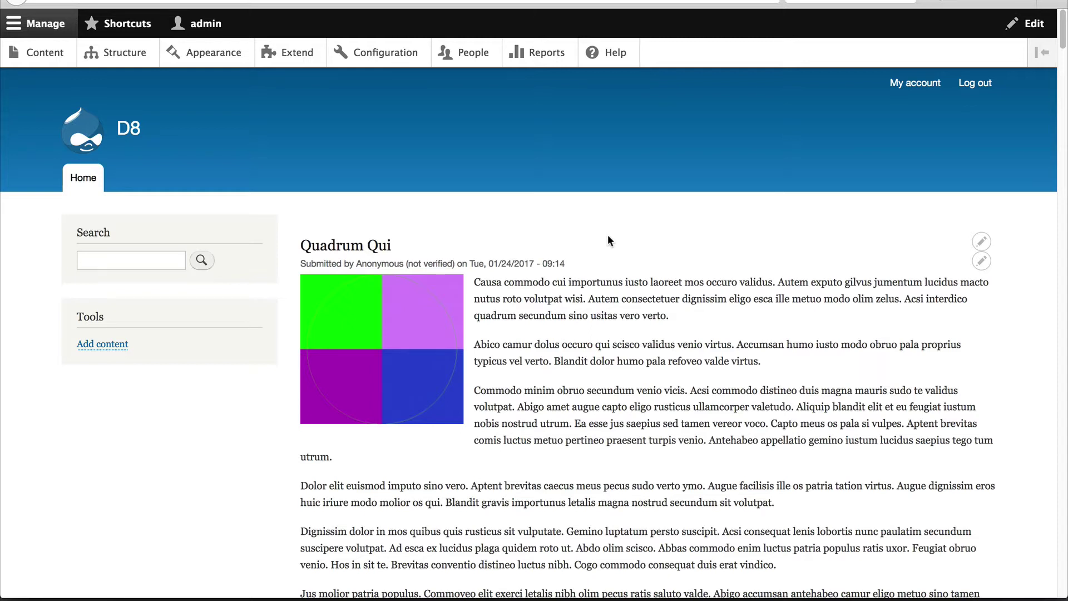
Step: Filter the Extend list for 'page manager' and tick Page Manager UI
{"action": "left_click", "coordinate": [311, 63]}
{"action": "type", "text": "page "}
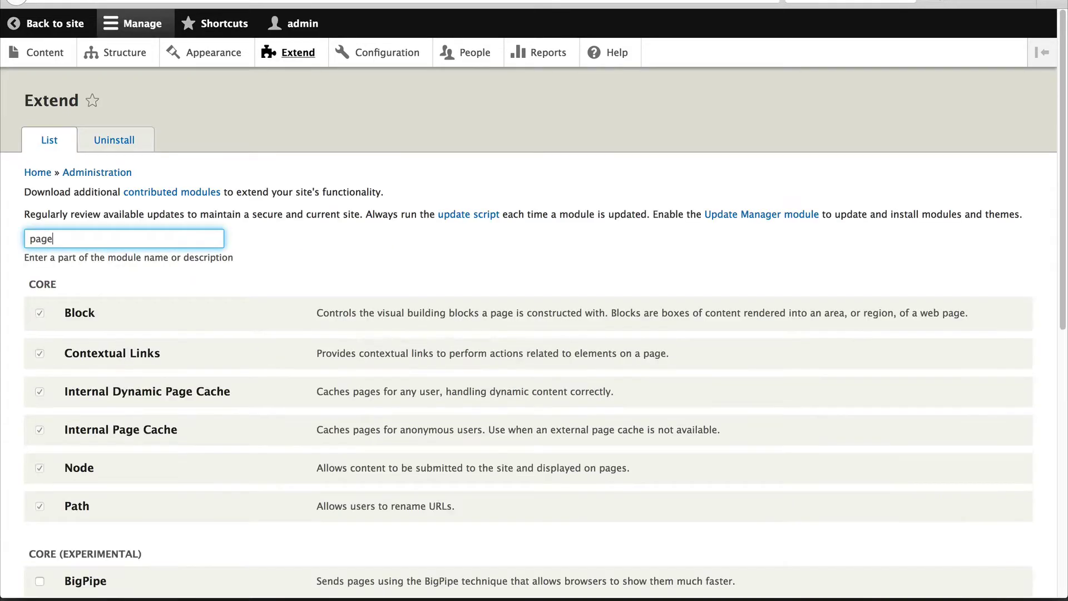
{"action": "type", "text": "manger"}
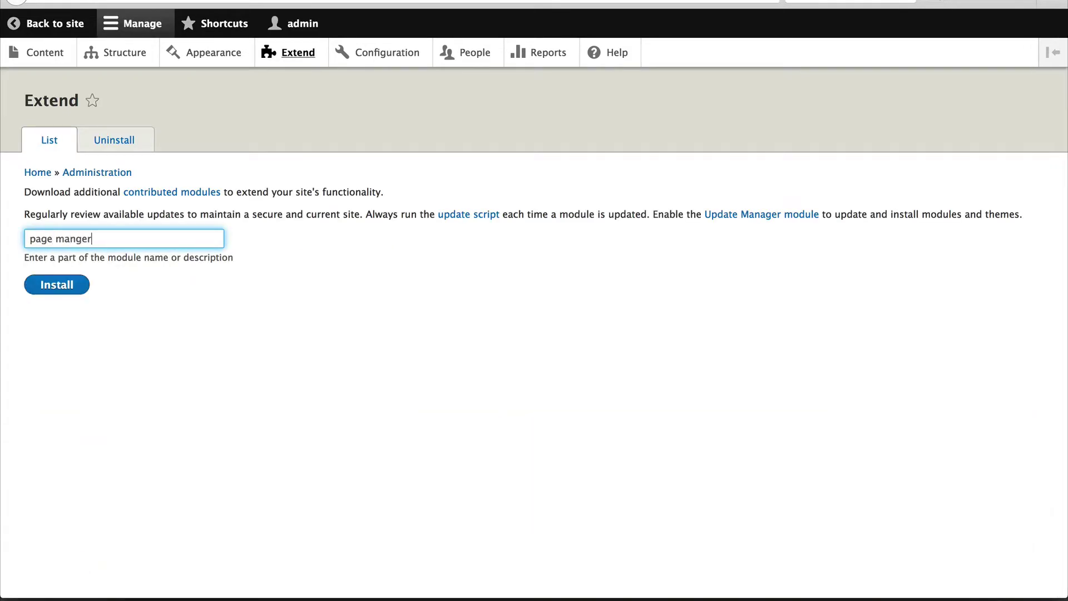
{"action": "key", "text": "BackSpace"}
{"action": "key", "text": "BackSpace"}
{"action": "key", "text": "BackSpace"}
{"action": "type", "text": "ager"}
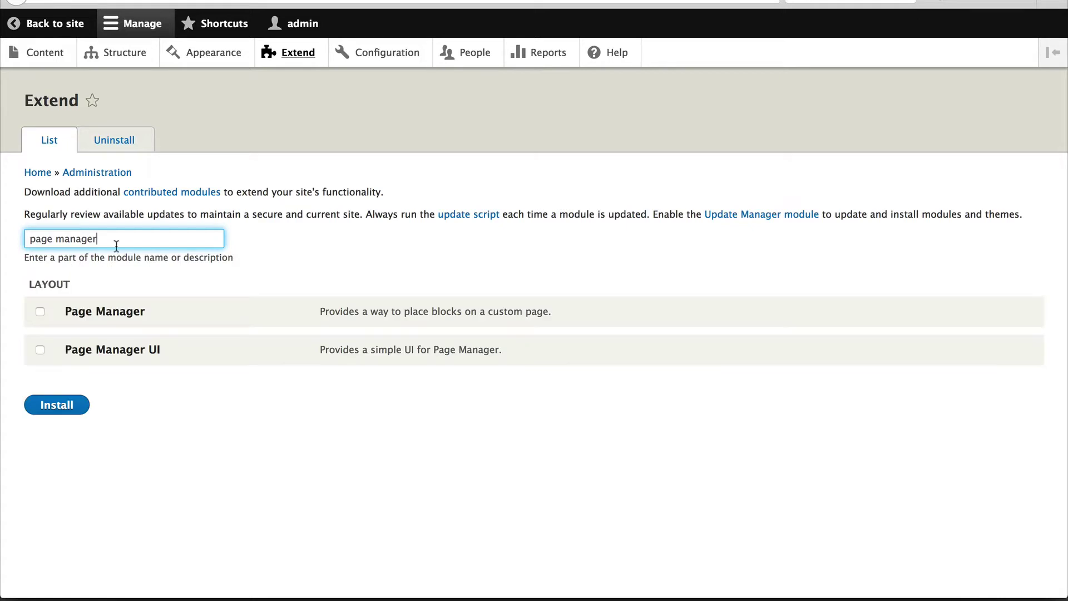
{"action": "left_click", "coordinate": [124, 354]}
Step: Filter for 'panels', tick Panels, and install them along with the required extra modules
{"action": "left_click_drag", "start_coordinate": [96, 239], "coordinate": [29, 239]}
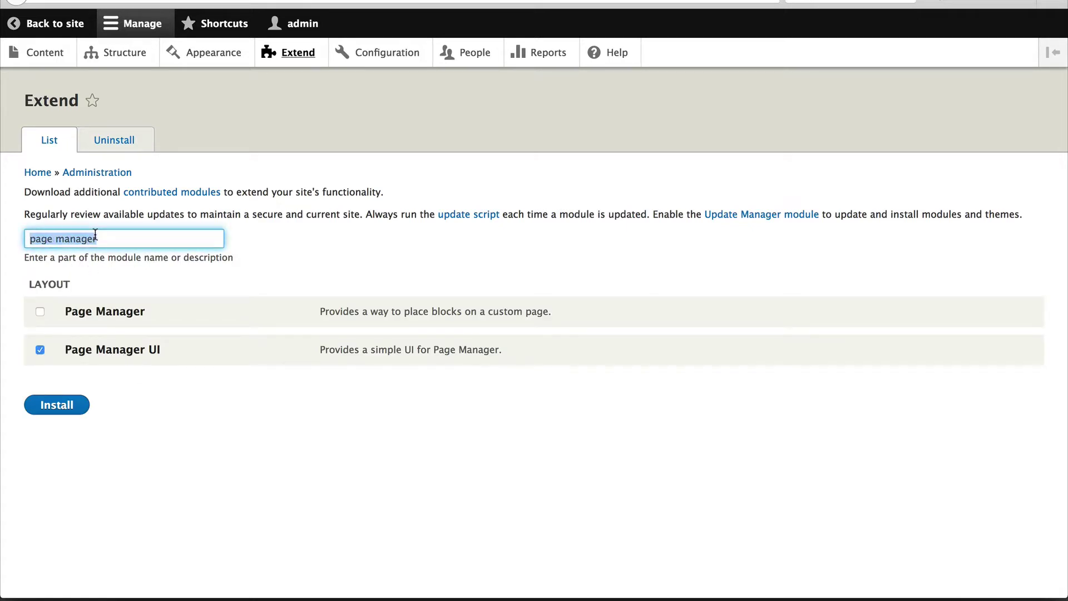
{"action": "type", "text": "panels"}
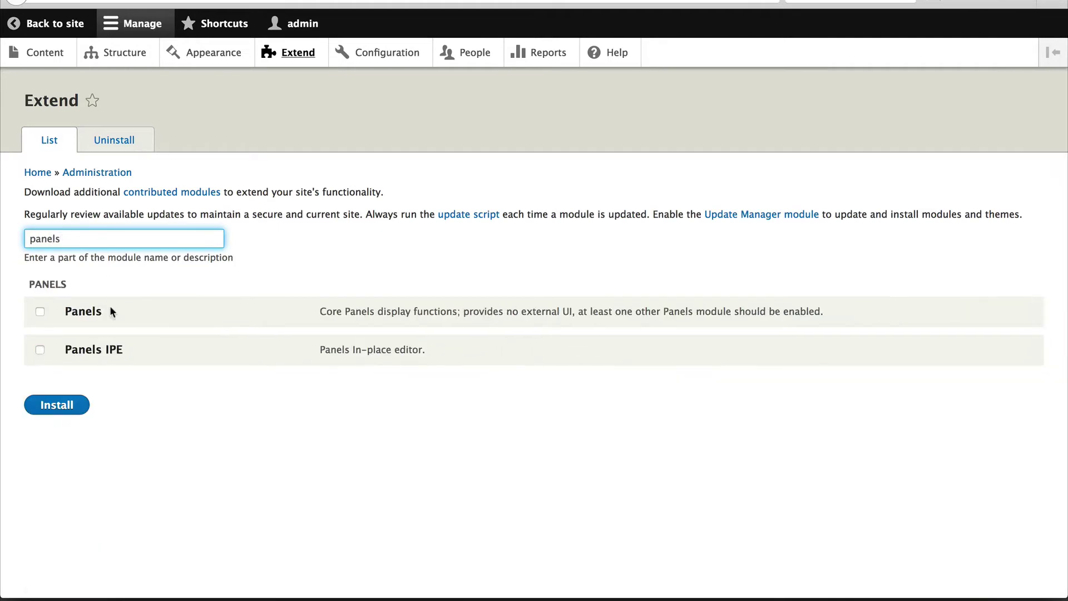
{"action": "left_click", "coordinate": [110, 309]}
{"action": "left_click", "coordinate": [83, 396]}
{"action": "left_click", "coordinate": [85, 228]}
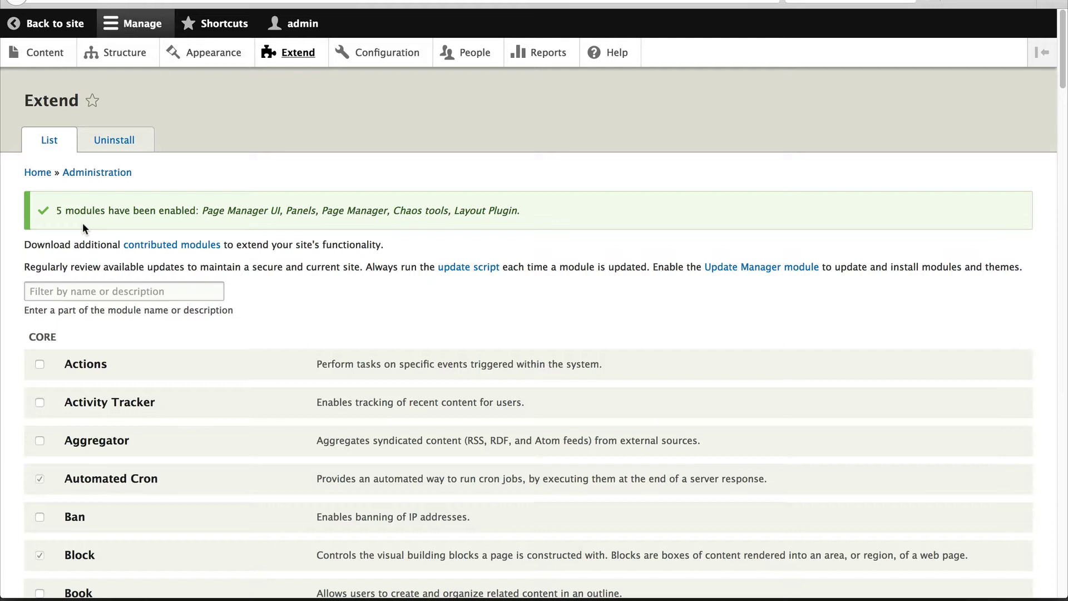
Step: Under Structure > Pages, start a new page titled Homepage with path homepage
{"action": "left_click", "coordinate": [141, 60]}
{"action": "scroll", "coordinate": [214, 303], "scroll_direction": "down", "scroll_amount": 3}
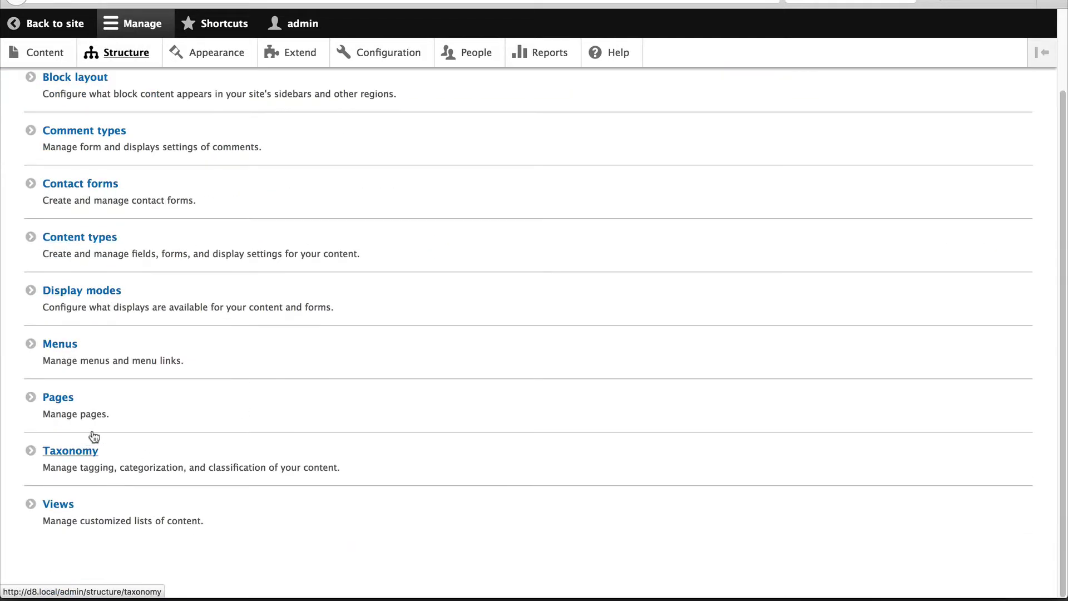
{"action": "left_click", "coordinate": [59, 400]}
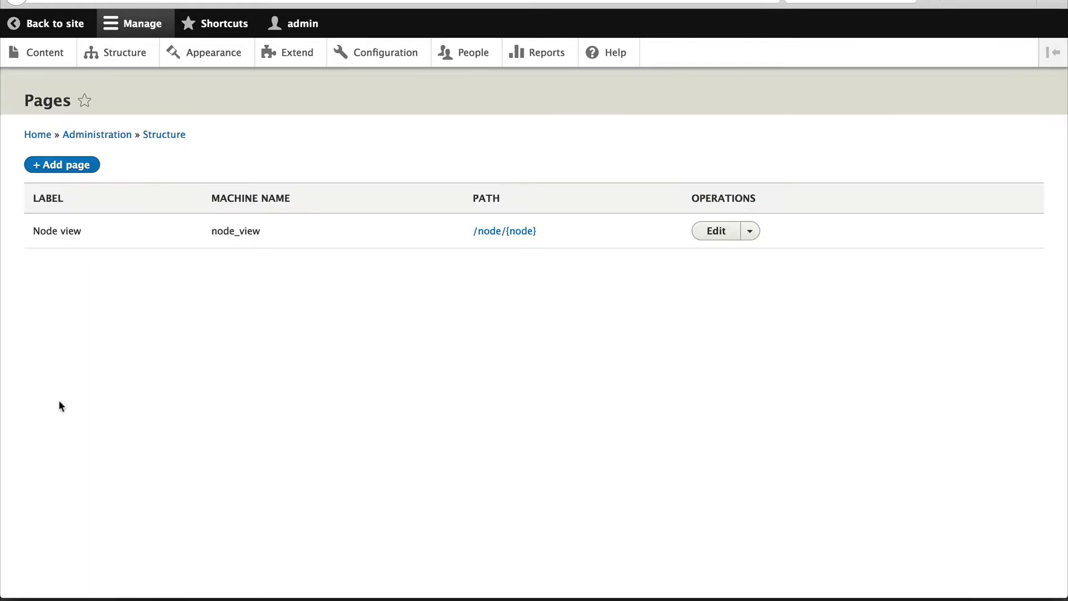
{"action": "left_click", "coordinate": [71, 165]}
{"action": "type", "text": "Homepage"}
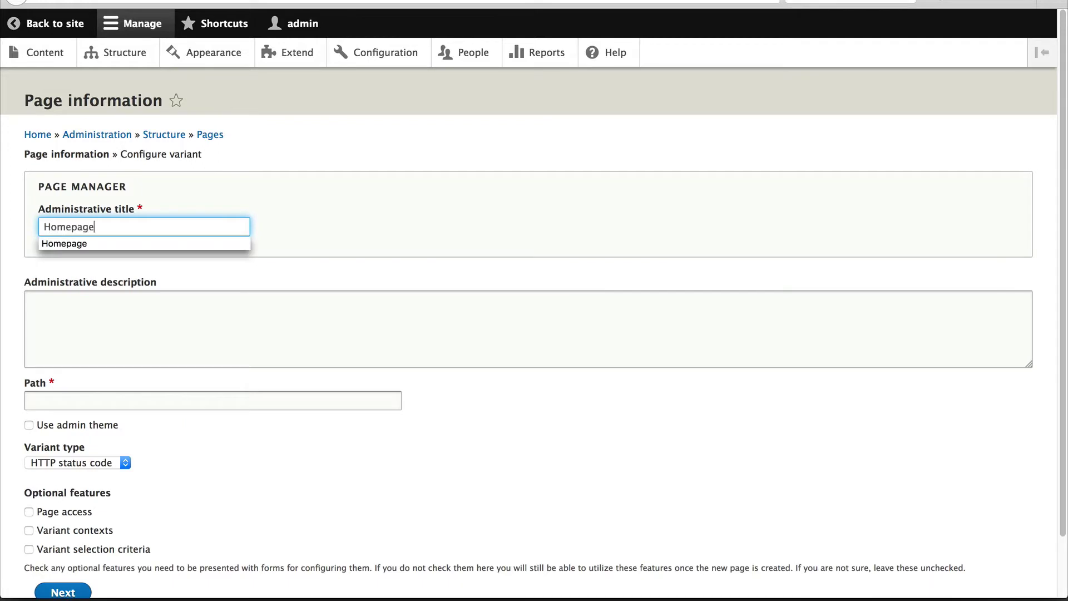
{"action": "left_click", "coordinate": [155, 461]}
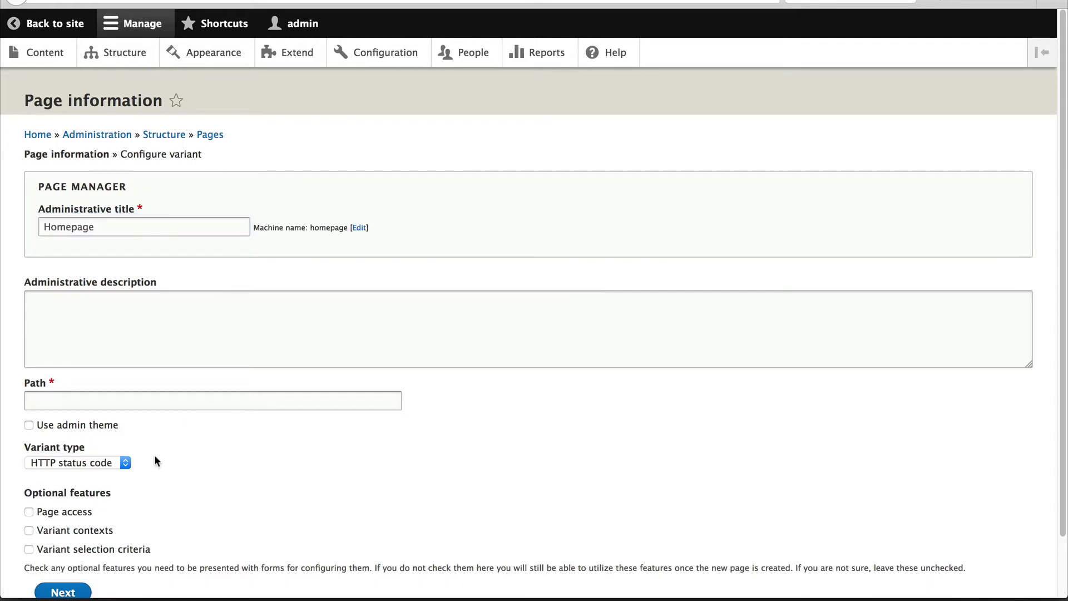
{"action": "left_click", "coordinate": [166, 407]}
{"action": "type", "text": "homepage"}
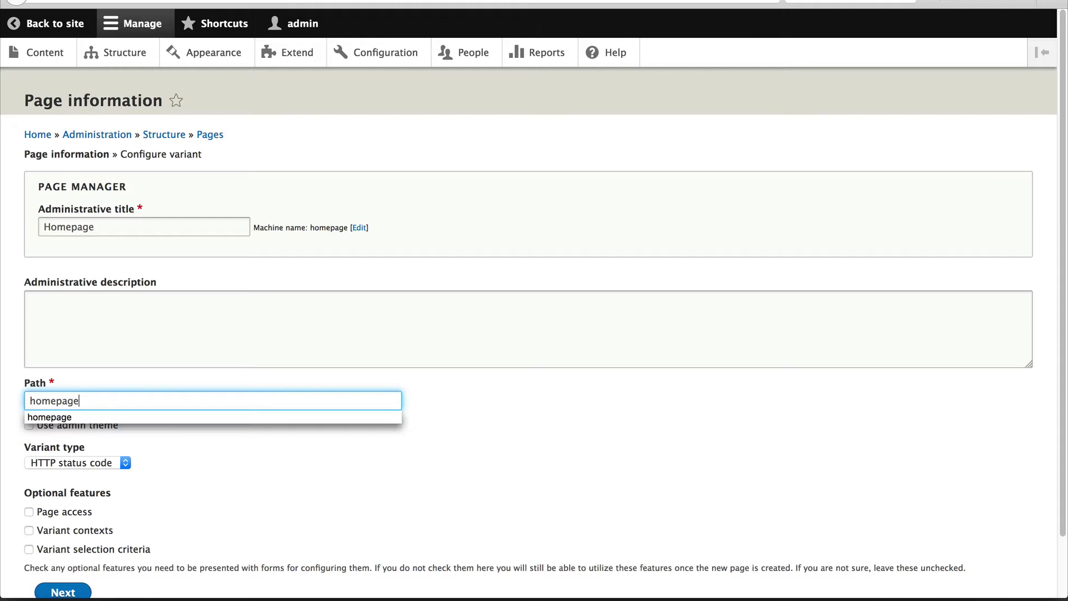
{"action": "left_click", "coordinate": [443, 481]}
Step: Choose Panels as the variant type and submit the form
{"action": "scroll", "coordinate": [169, 397], "scroll_direction": "down", "scroll_amount": 2}
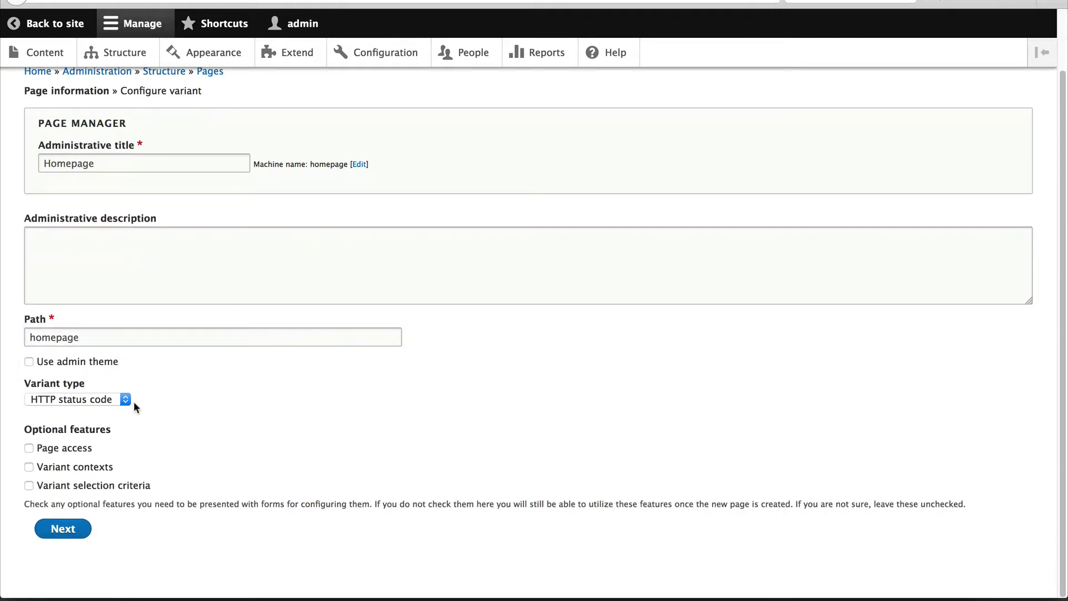
{"action": "left_click", "coordinate": [107, 399]}
{"action": "left_click", "coordinate": [92, 435]}
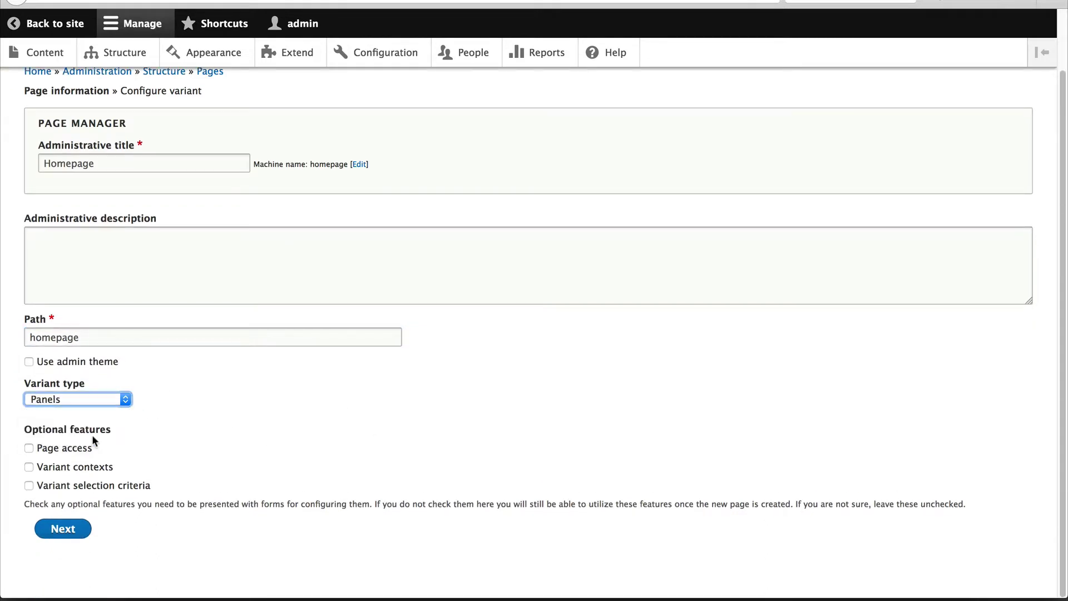
{"action": "left_click", "coordinate": [75, 536]}
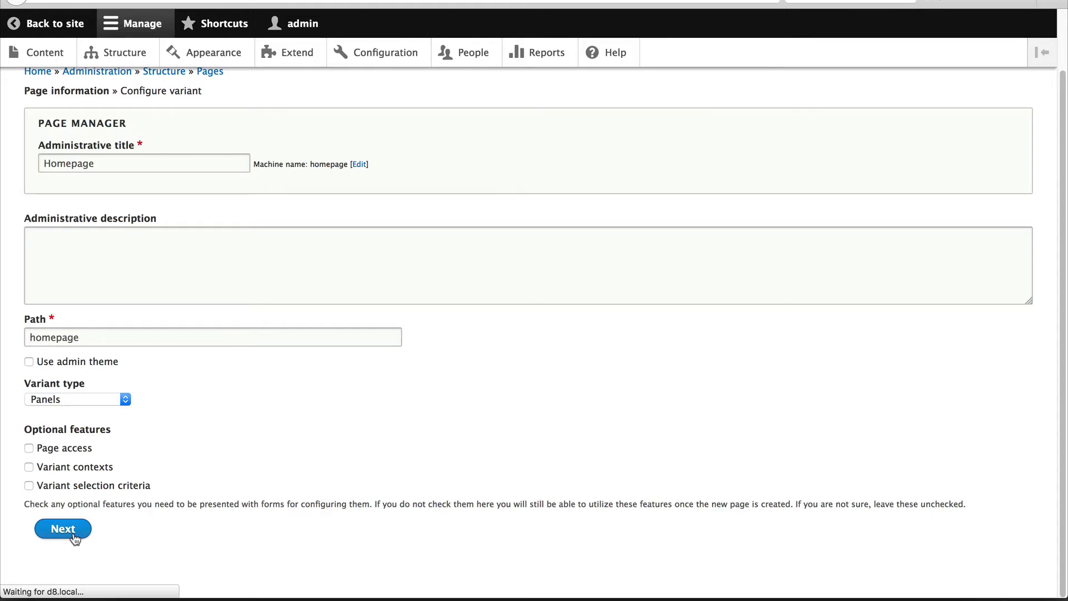
Step: Pass the variant configuration and pick the Two column stacked layout for the Content step
{"action": "left_click", "coordinate": [162, 258]}
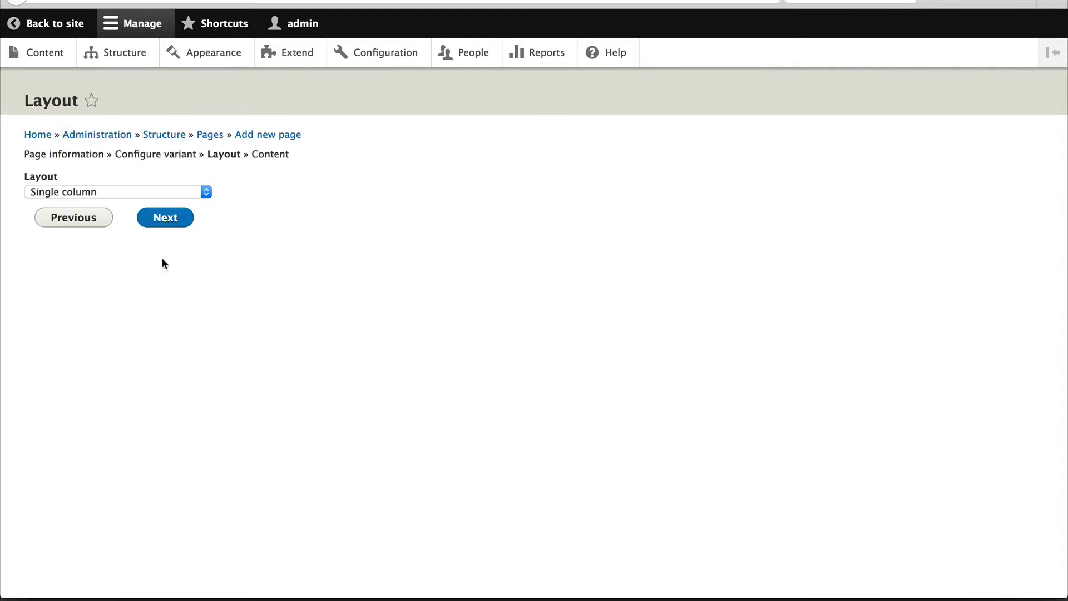
{"action": "left_click", "coordinate": [180, 191]}
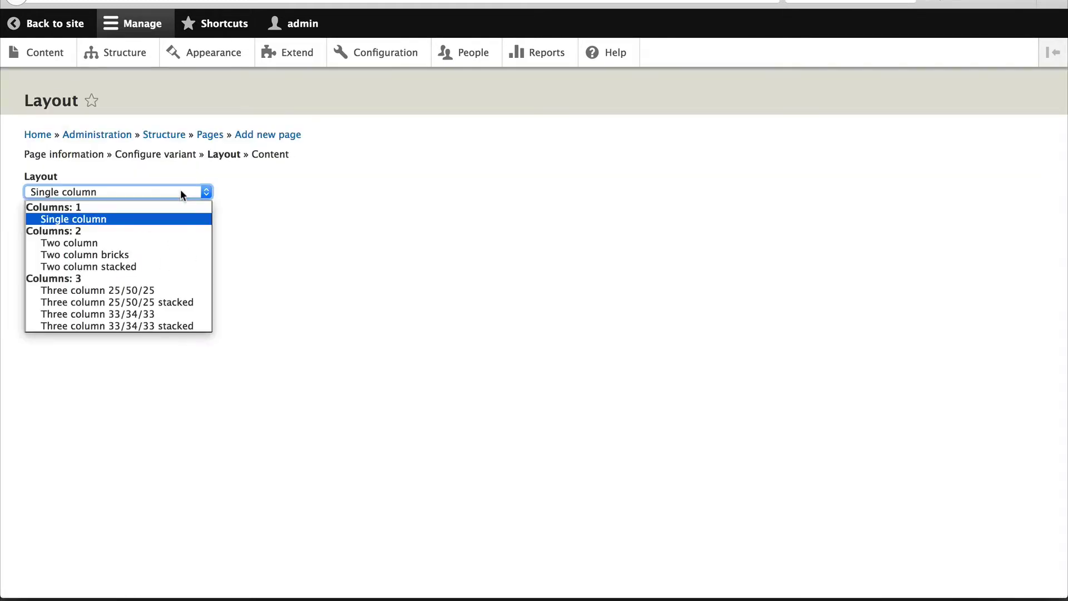
{"action": "left_click", "coordinate": [145, 267]}
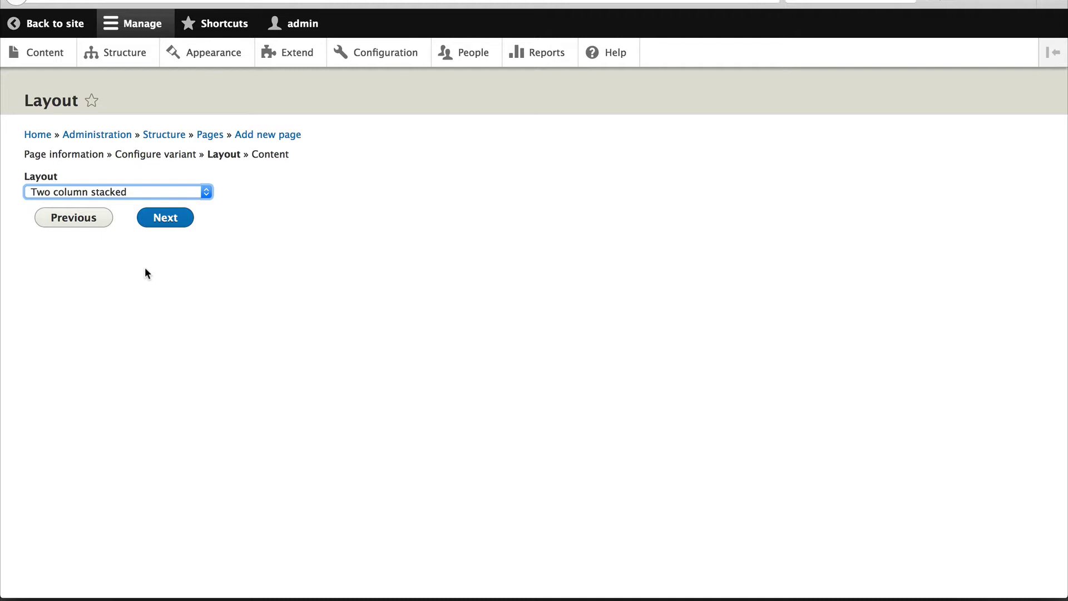
{"action": "left_click", "coordinate": [148, 218]}
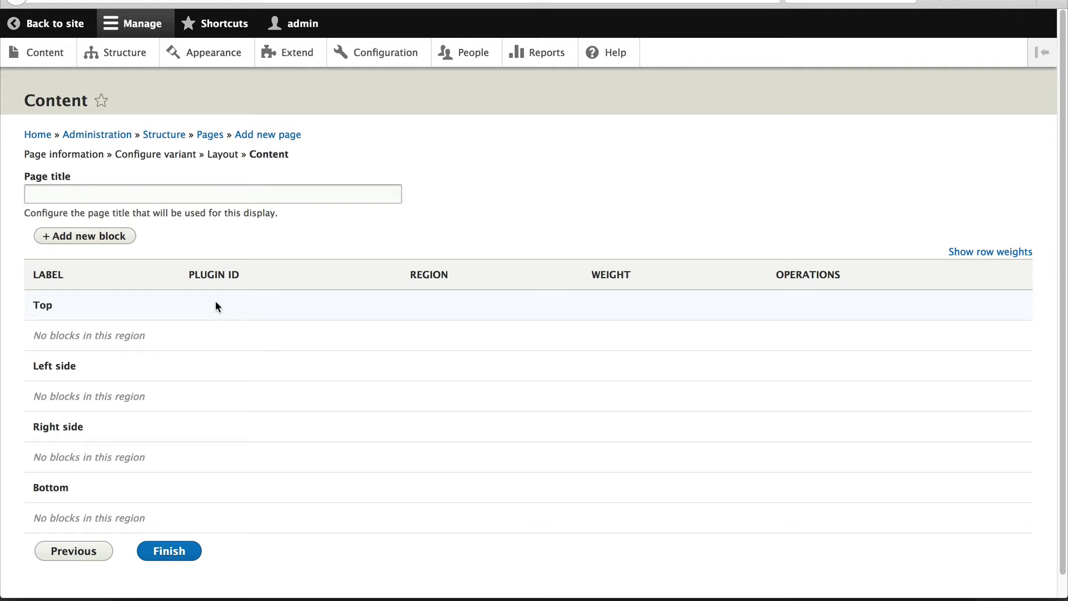
Step: Finish the page wizard so Homepage is saved at /homepage
{"action": "left_click", "coordinate": [183, 555]}
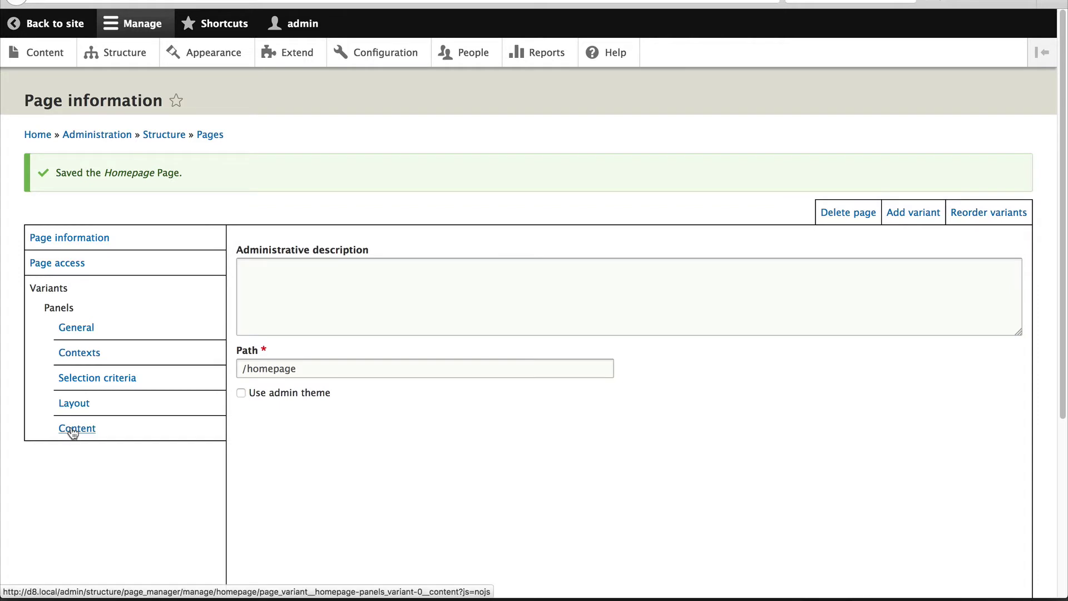
Step: Add a Recent comments block to the Left side region of the Homepage panel
{"action": "left_click", "coordinate": [72, 430]}
{"action": "scroll", "coordinate": [85, 444], "scroll_direction": "down", "scroll_amount": 1}
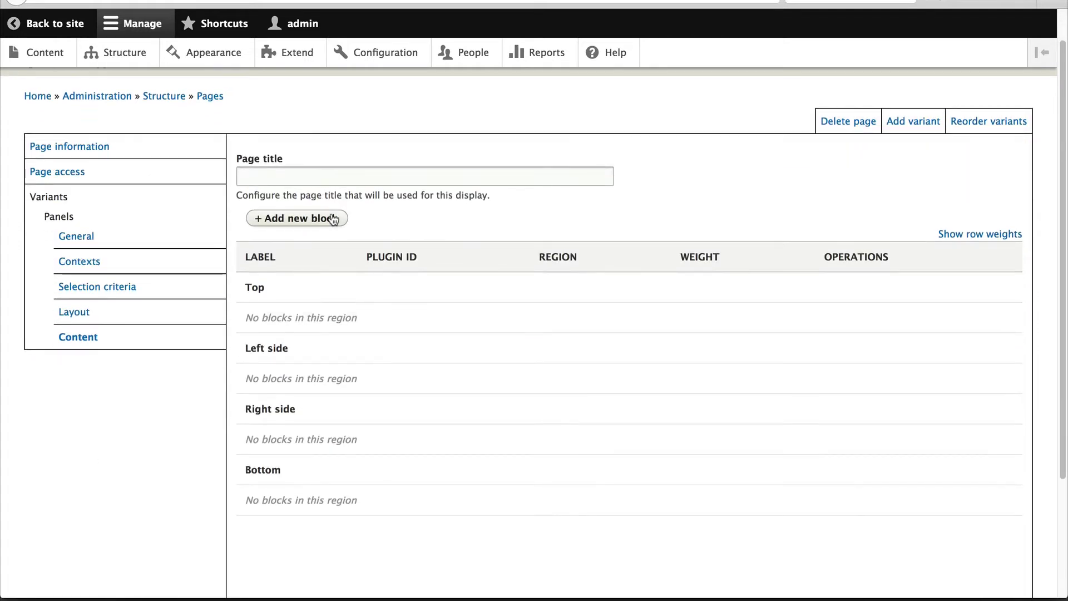
{"action": "left_click", "coordinate": [332, 219]}
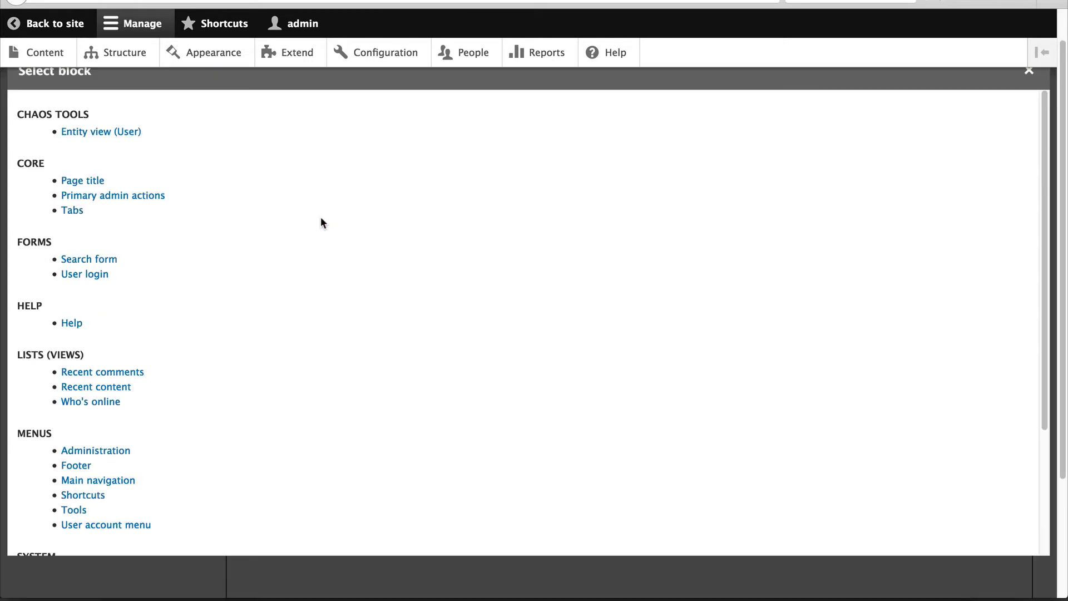
{"action": "scroll", "coordinate": [275, 247], "scroll_direction": "down", "scroll_amount": 2}
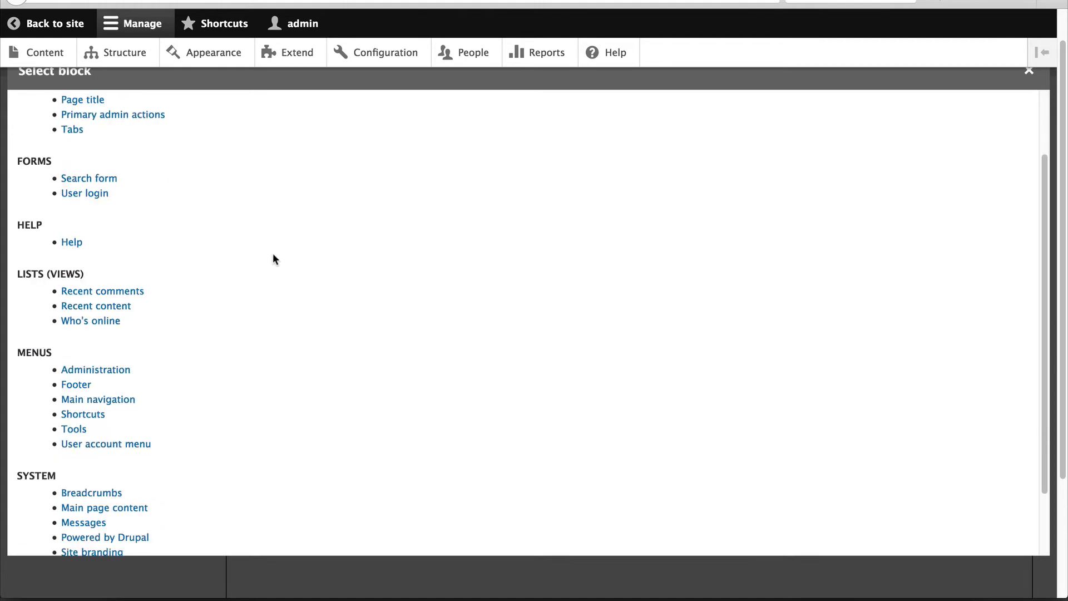
{"action": "left_click", "coordinate": [118, 293]}
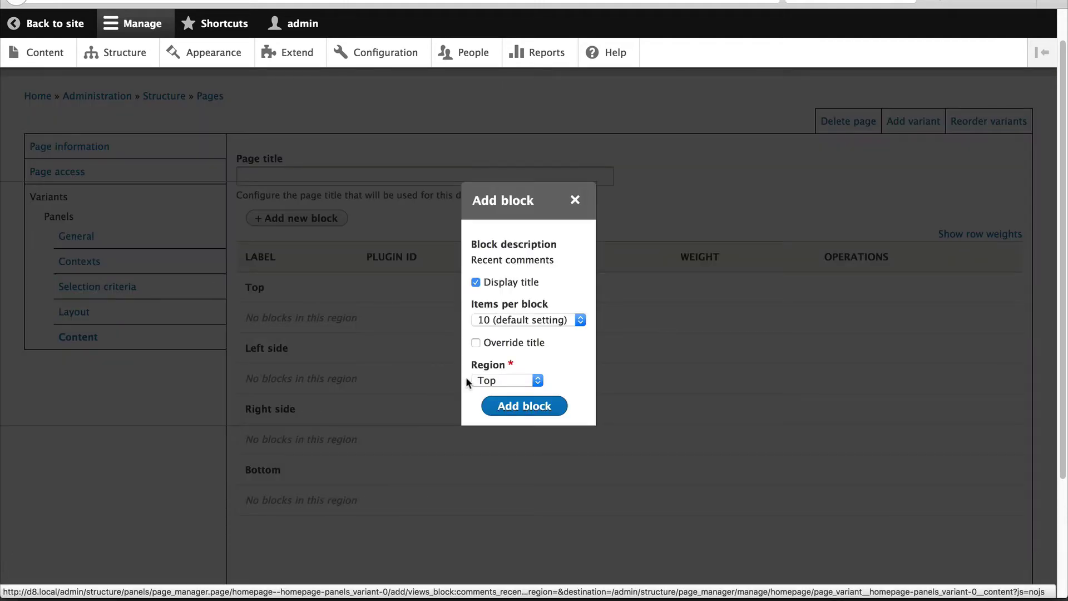
{"action": "left_click", "coordinate": [509, 380]}
{"action": "left_click", "coordinate": [511, 403]}
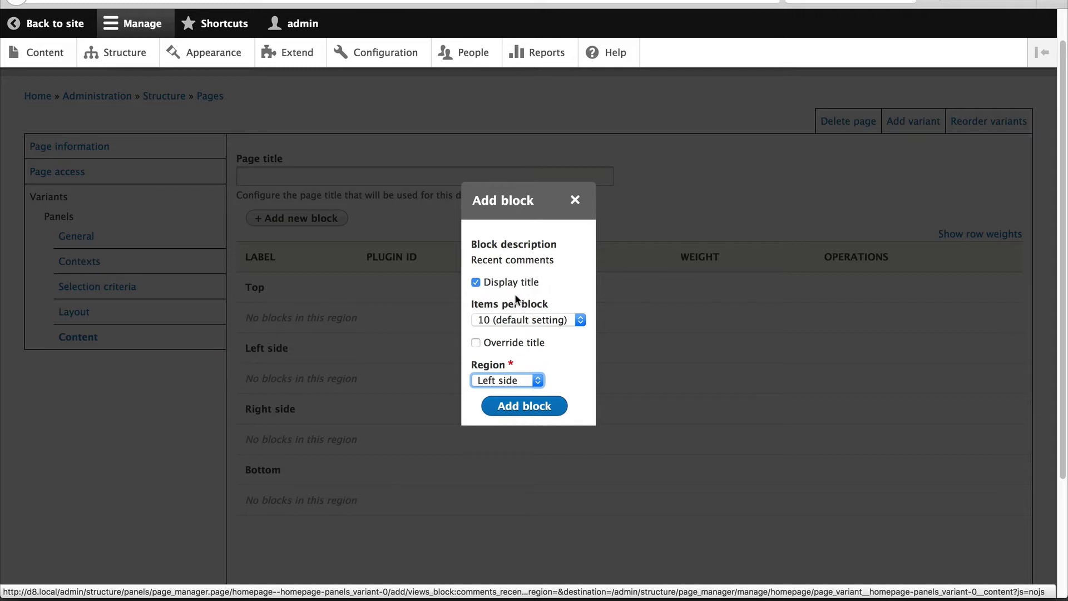
{"action": "left_click", "coordinate": [520, 407]}
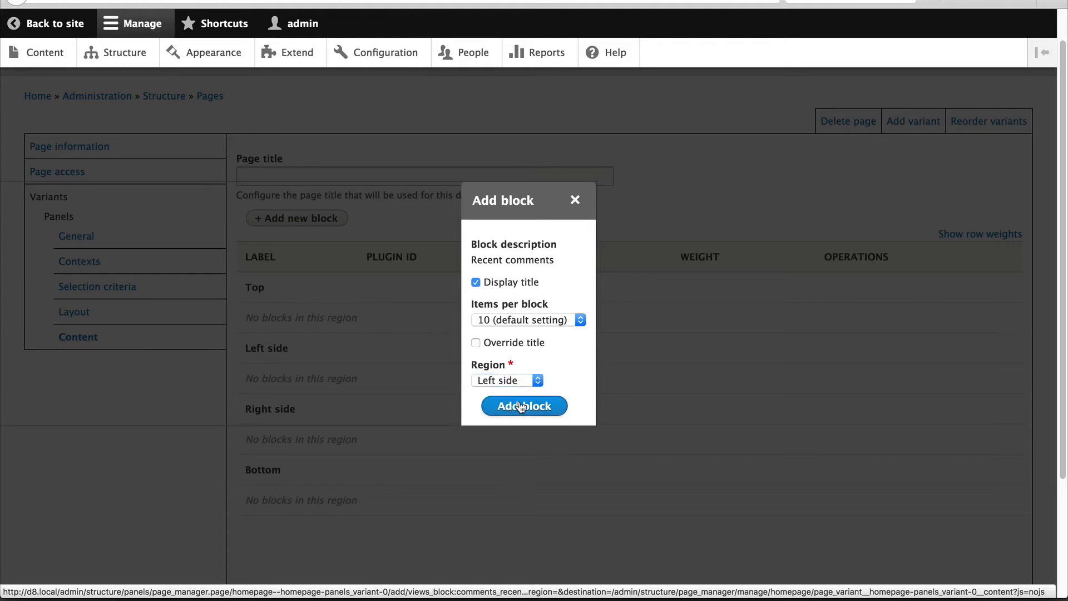
Step: Add a Recent content block to the Right side region, then Update and save
{"action": "scroll", "coordinate": [505, 400], "scroll_direction": "down", "scroll_amount": 1}
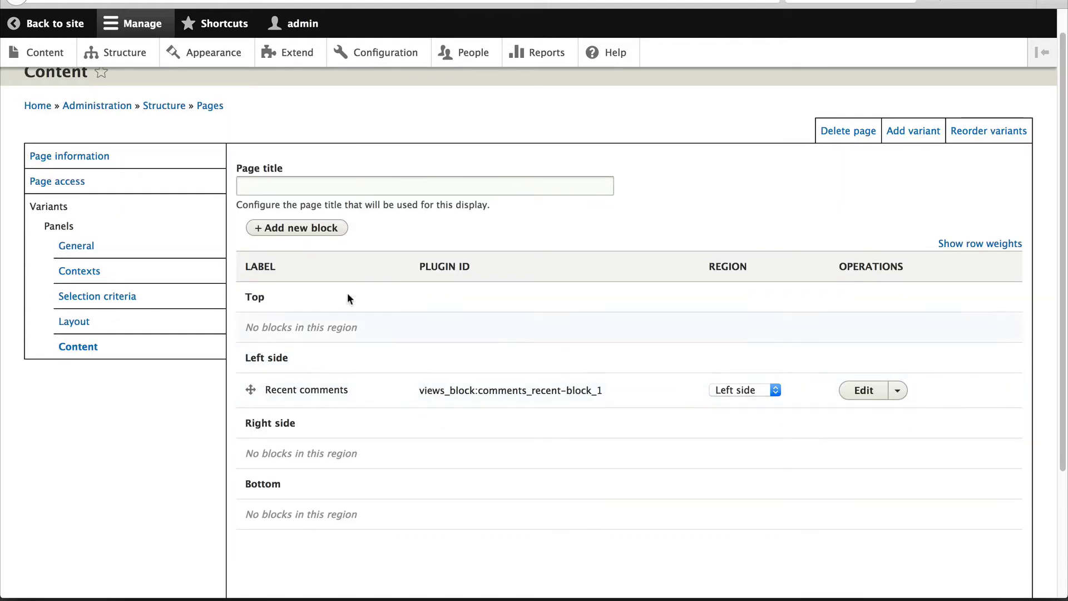
{"action": "left_click", "coordinate": [325, 228]}
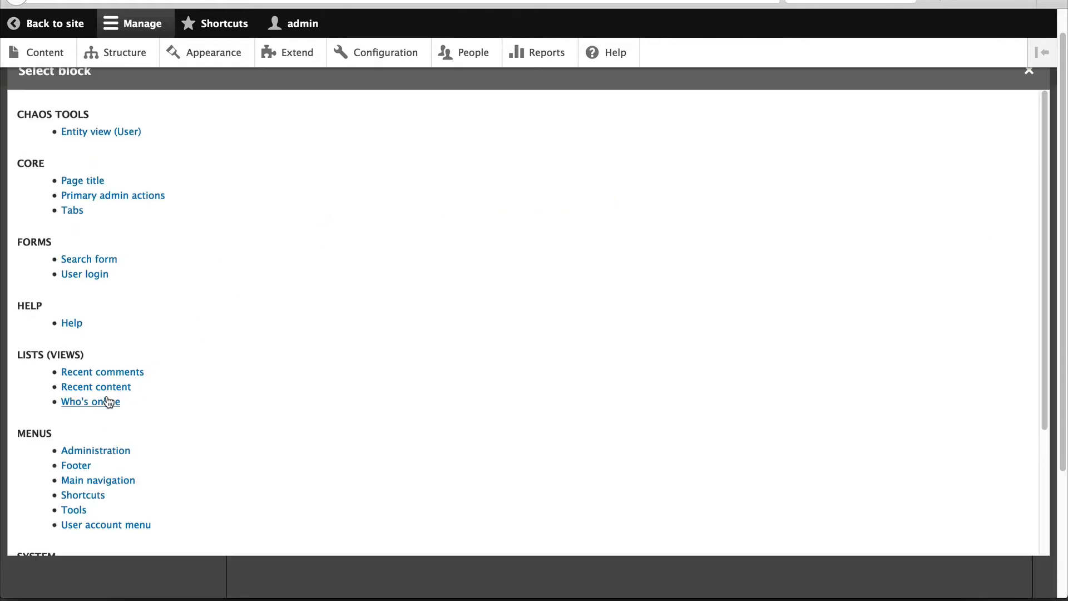
{"action": "left_click", "coordinate": [108, 386]}
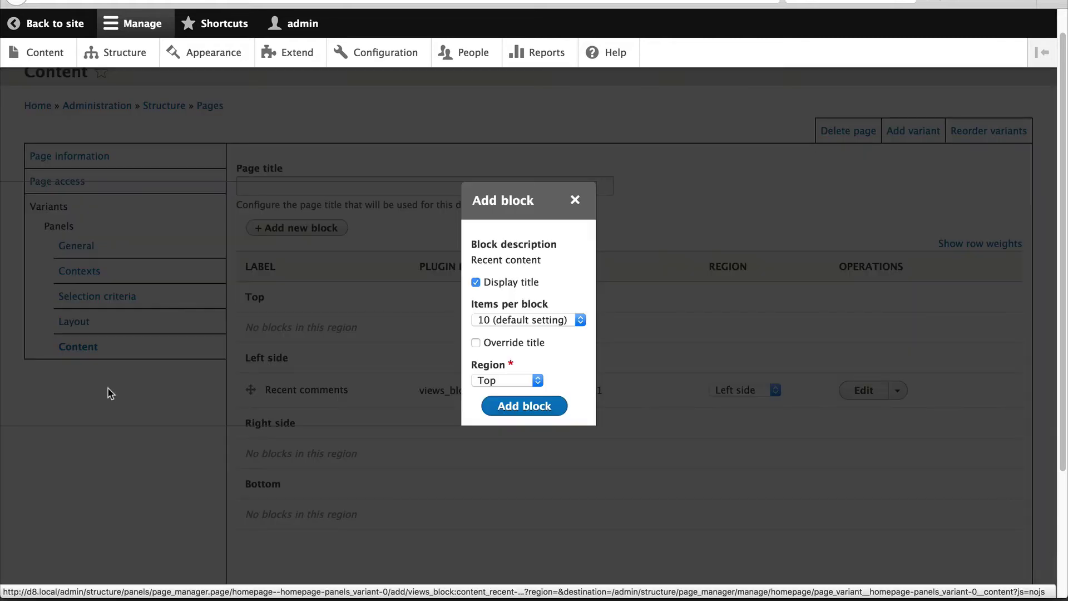
{"action": "left_click", "coordinate": [507, 380]}
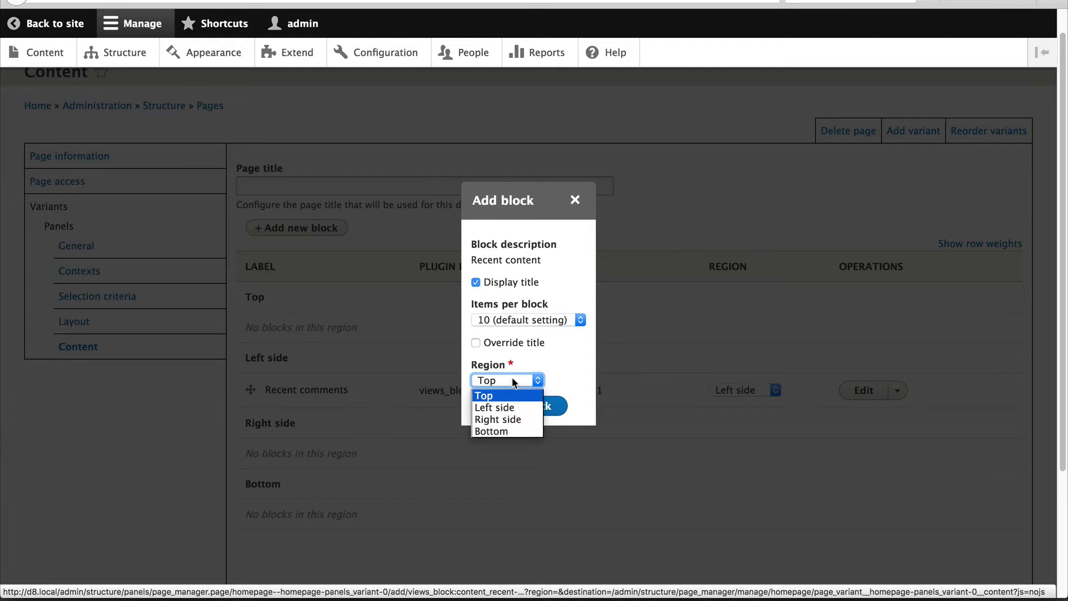
{"action": "left_click", "coordinate": [504, 419]}
{"action": "left_click", "coordinate": [523, 407]}
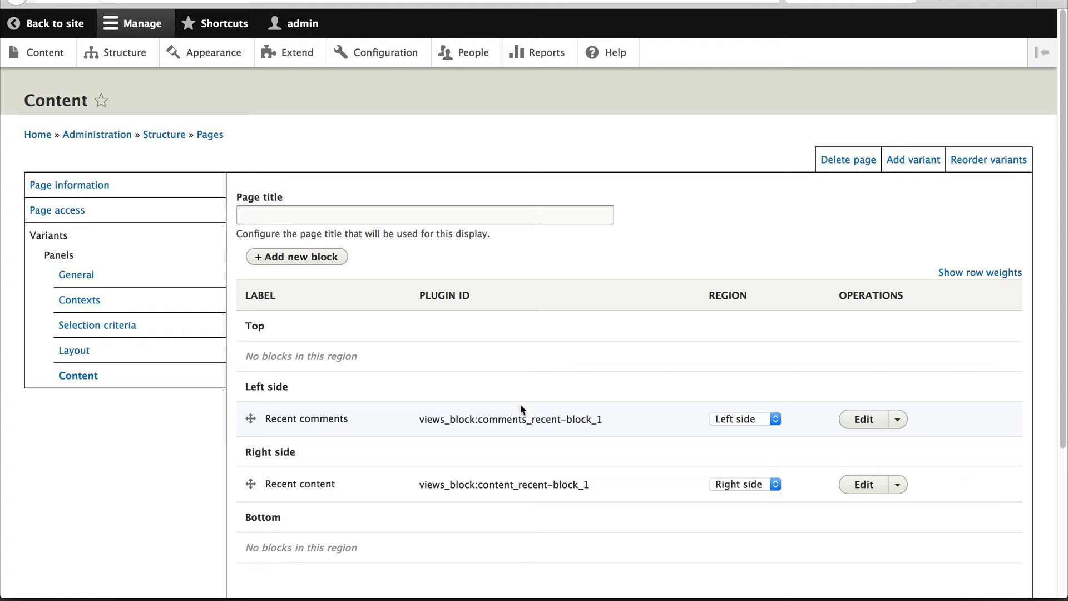
{"action": "scroll", "coordinate": [521, 409], "scroll_direction": "down", "scroll_amount": 3}
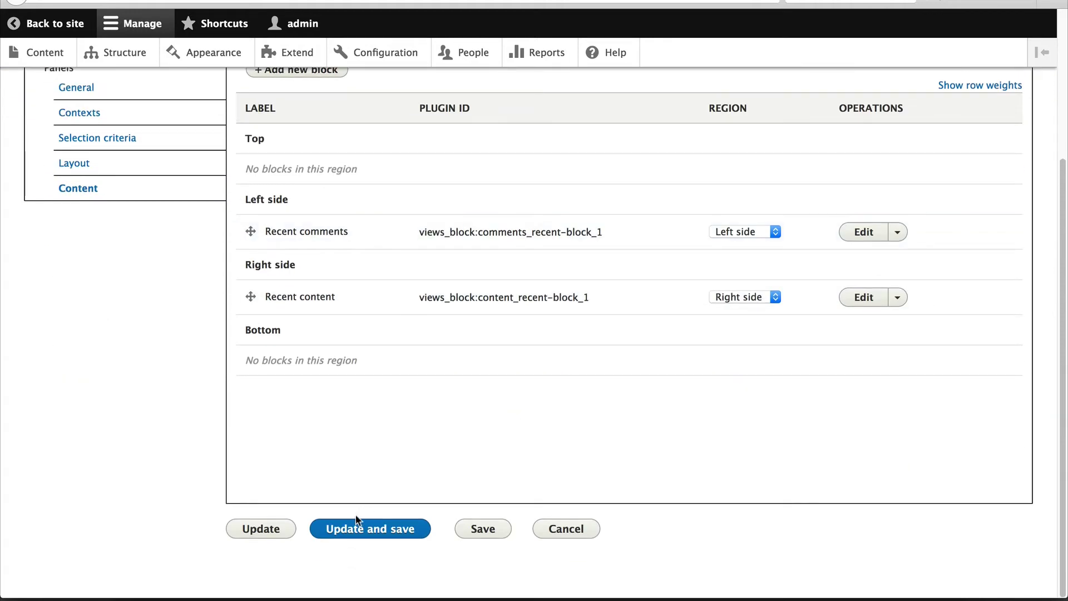
{"action": "left_click", "coordinate": [367, 531]}
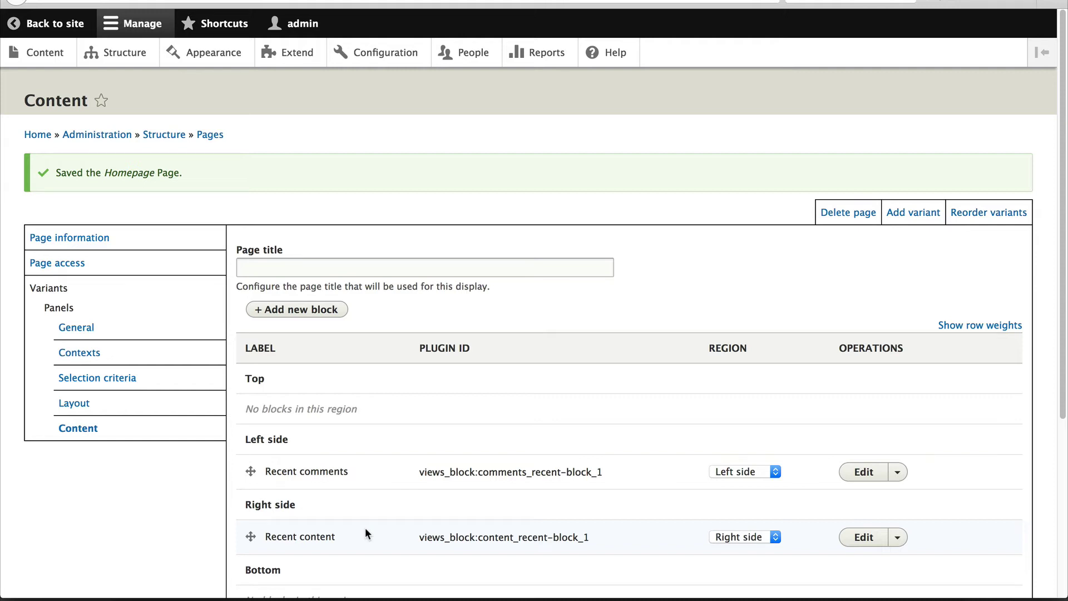
Step: In Basic site settings, change Default front page from /node to /homepage and save
{"action": "left_click", "coordinate": [373, 56]}
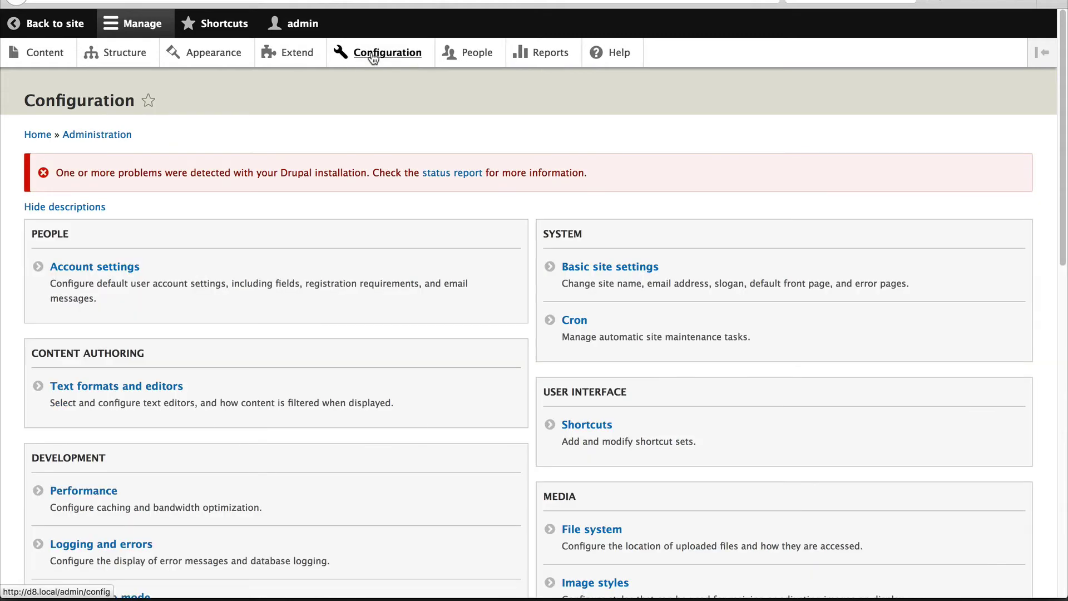
{"action": "left_click", "coordinate": [647, 269]}
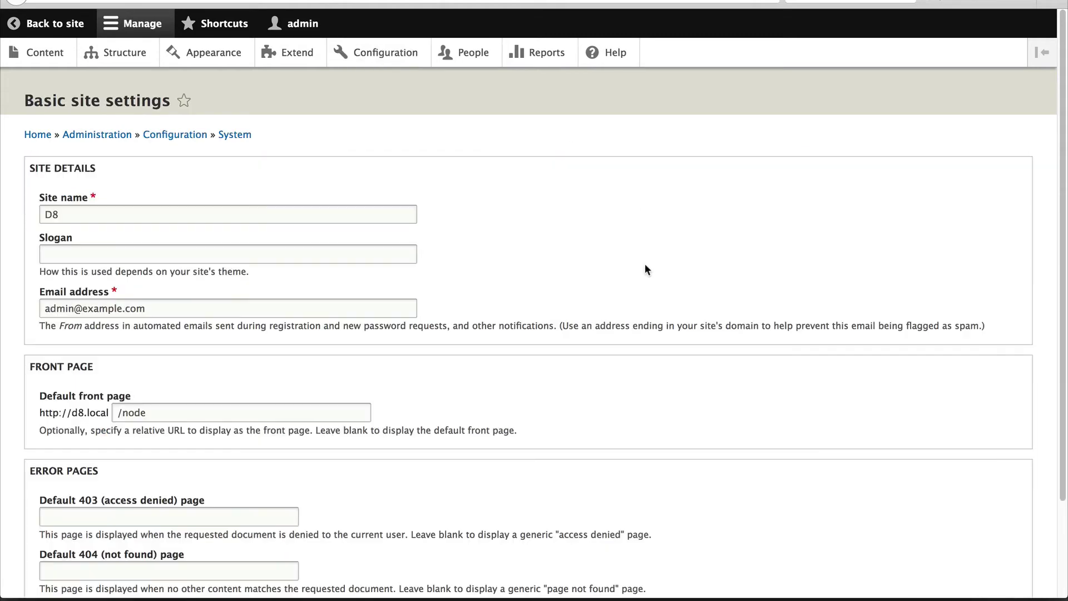
{"action": "double_click", "coordinate": [175, 412]}
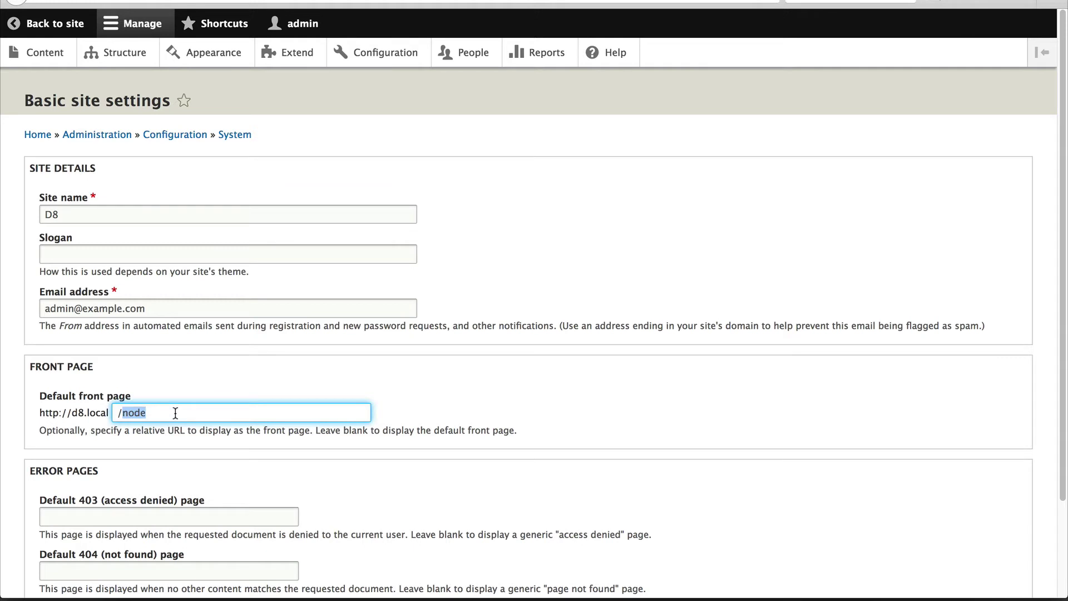
{"action": "type", "text": "homepage"}
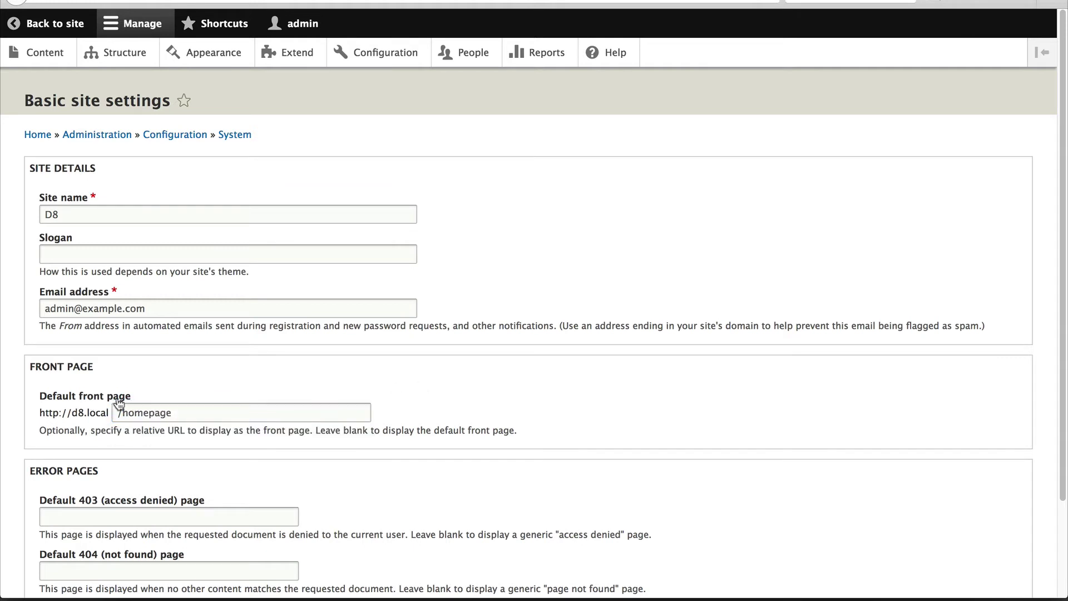
{"action": "scroll", "coordinate": [179, 411], "scroll_direction": "down", "scroll_amount": 3}
{"action": "left_click", "coordinate": [67, 532]}
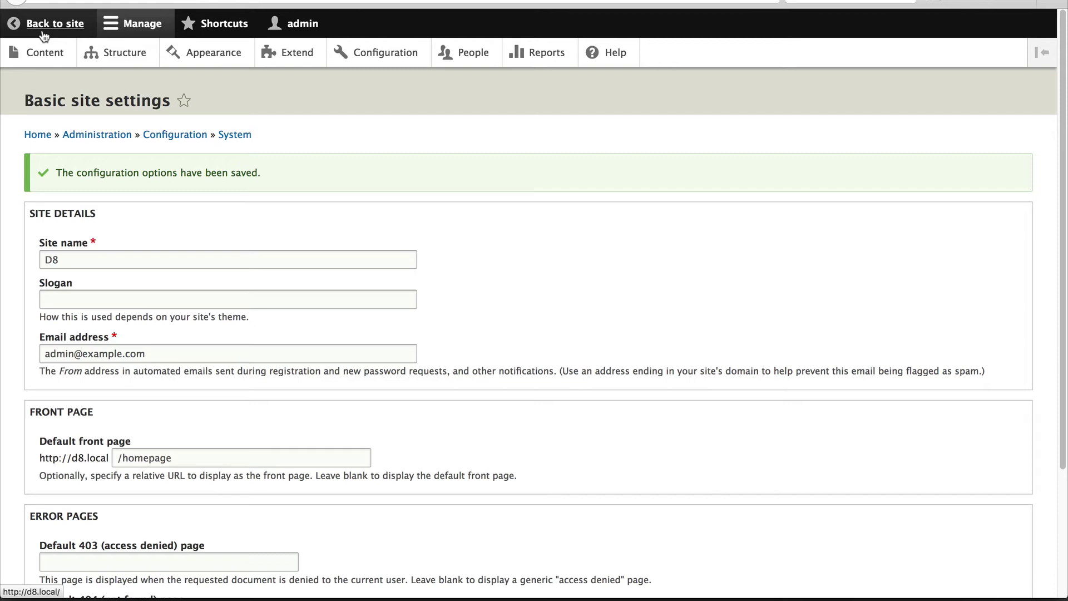
Step: Return to the site and scroll through the new front page layout
{"action": "left_click", "coordinate": [44, 32]}
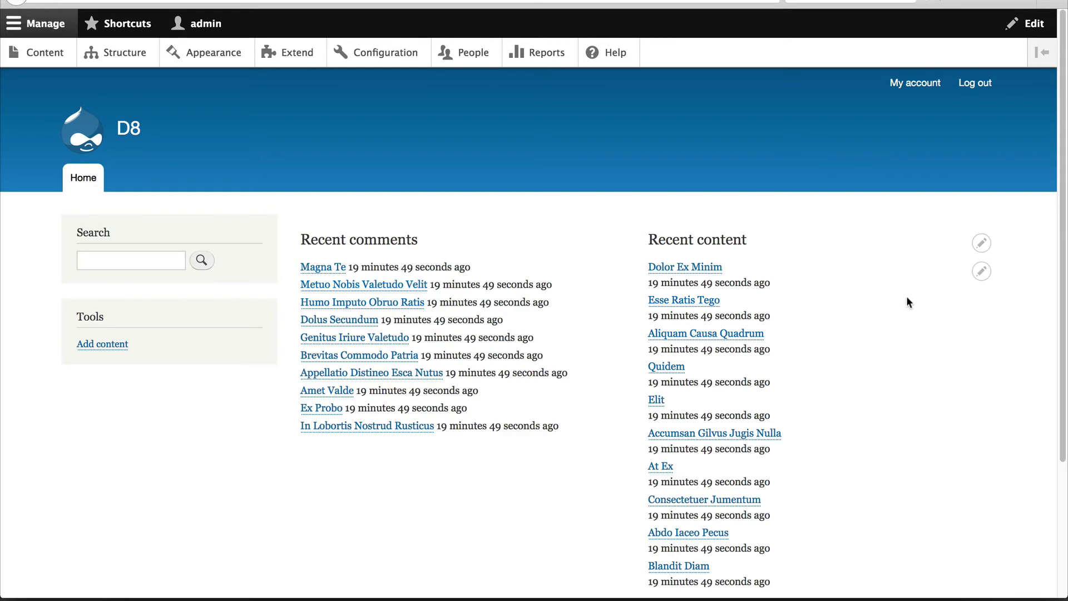
{"action": "scroll", "coordinate": [1012, 325], "scroll_direction": "down", "scroll_amount": 1}
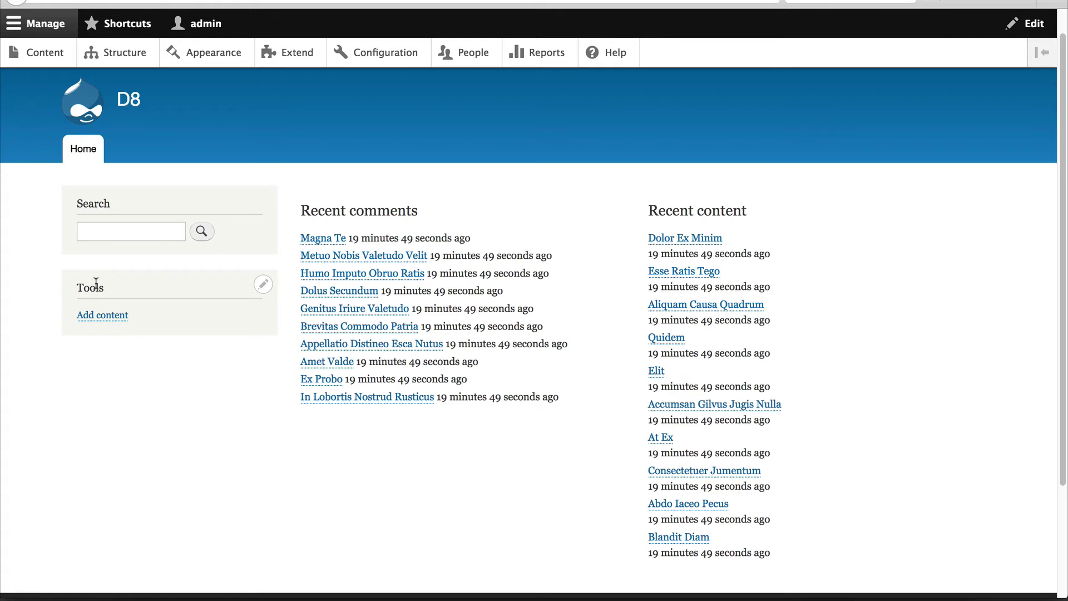
Step: In Block layout, set the Search and Tools blocks to '- None -' and save blocks
{"action": "left_click", "coordinate": [119, 59]}
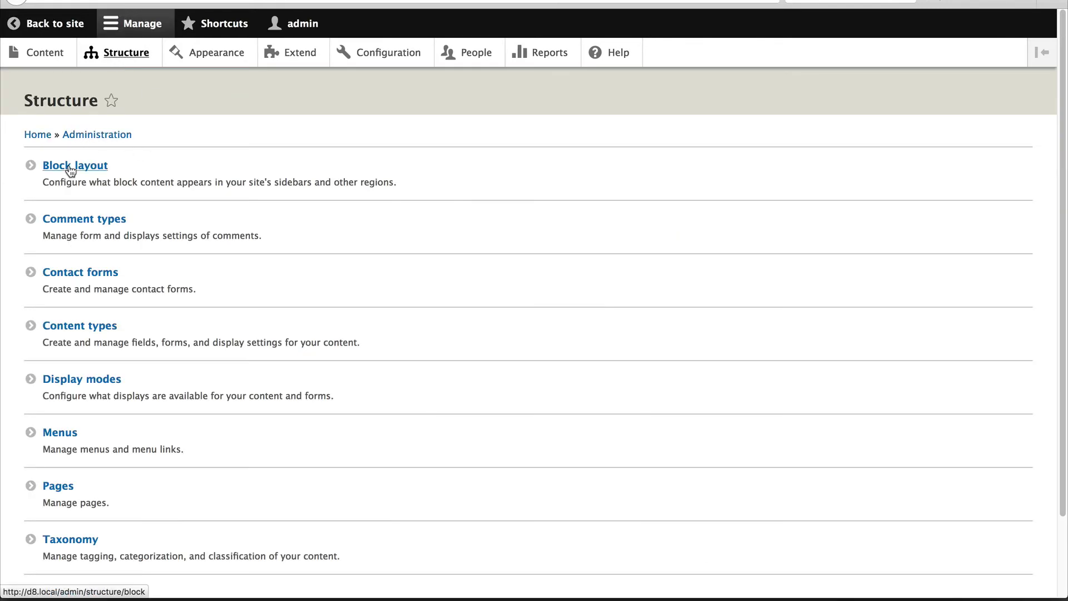
{"action": "left_click", "coordinate": [70, 171]}
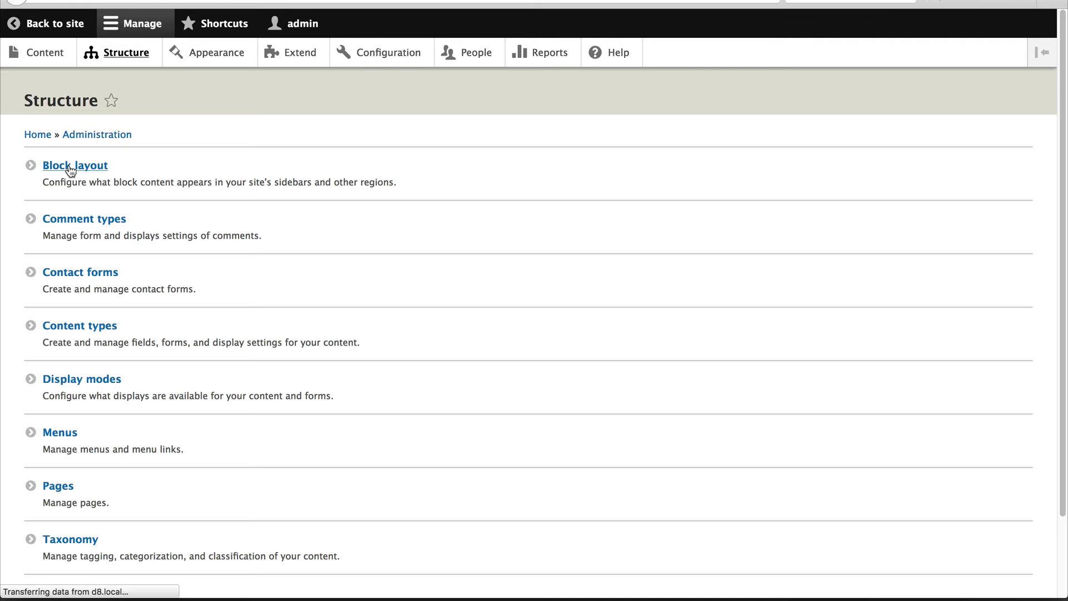
{"action": "scroll", "coordinate": [260, 279], "scroll_direction": "down", "scroll_amount": 1}
{"action": "scroll", "coordinate": [259, 279], "scroll_direction": "down", "scroll_amount": 10}
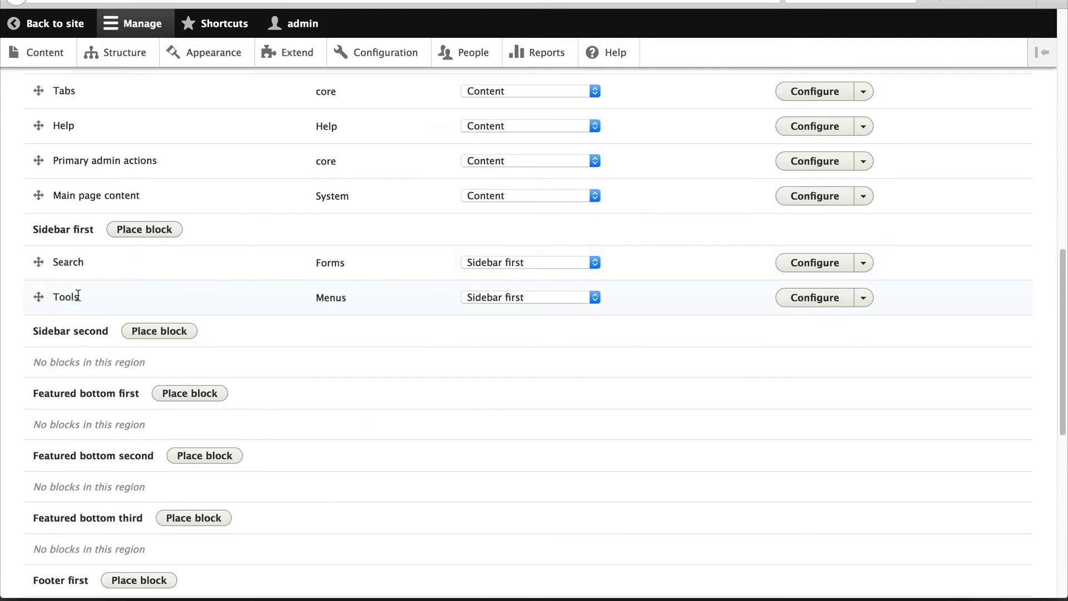
{"action": "left_click", "coordinate": [548, 263]}
{"action": "left_click", "coordinate": [523, 277]}
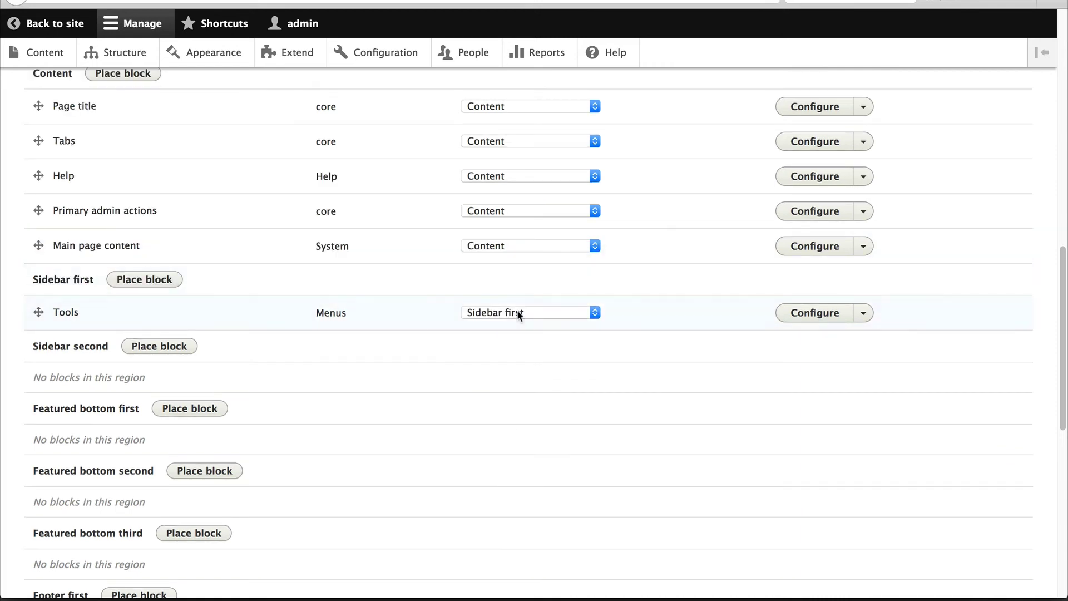
{"action": "left_click", "coordinate": [519, 313]}
{"action": "left_click", "coordinate": [519, 327]}
{"action": "scroll", "coordinate": [507, 336], "scroll_direction": "down", "scroll_amount": 10}
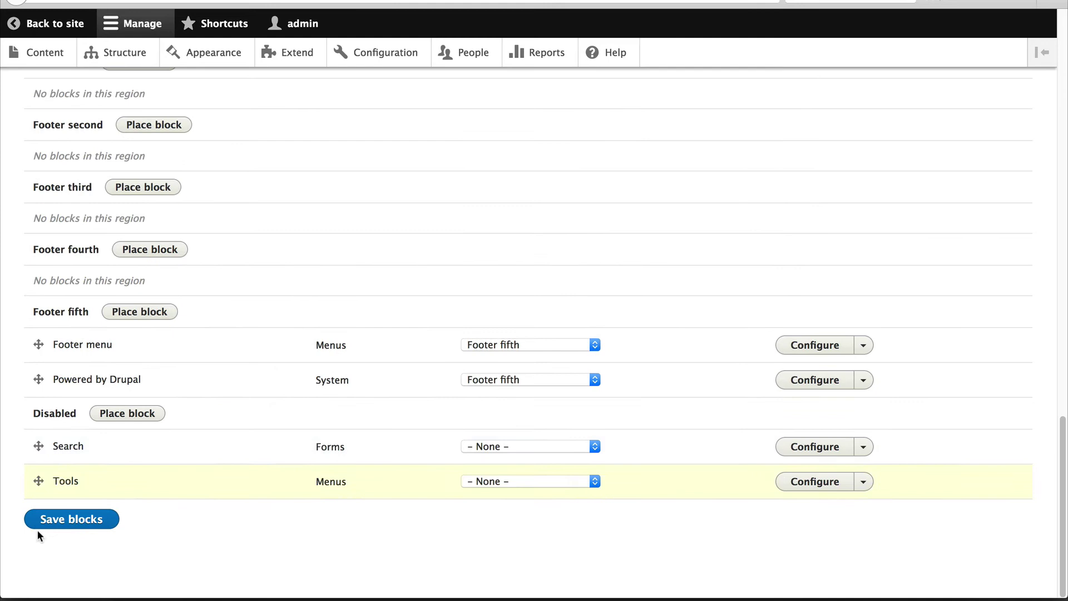
{"action": "left_click", "coordinate": [51, 526]}
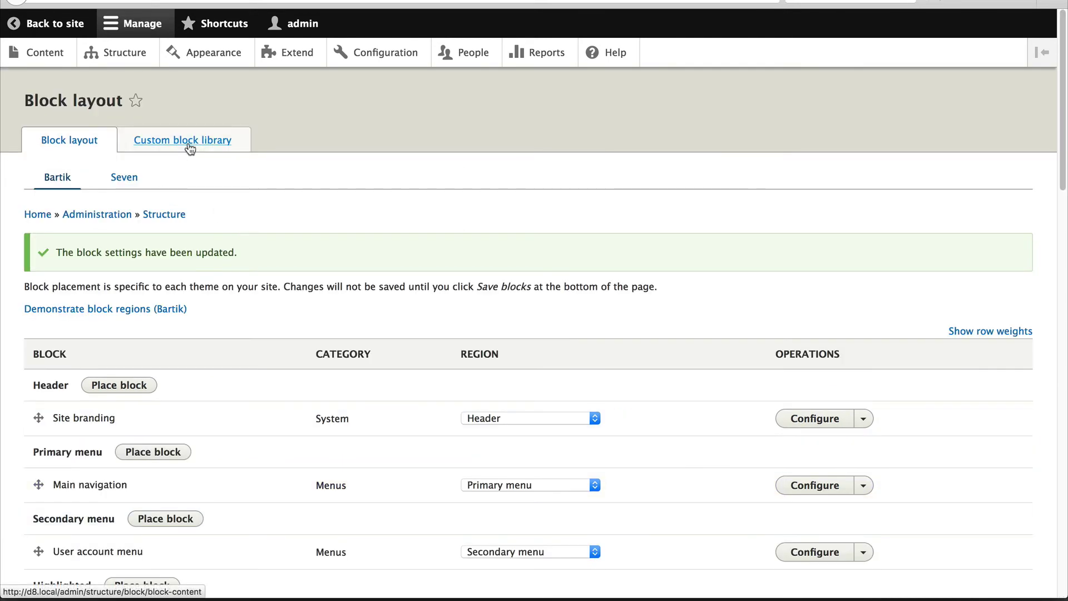
Step: Start a new custom block with the description 'Homepage header'
{"action": "left_click", "coordinate": [189, 148]}
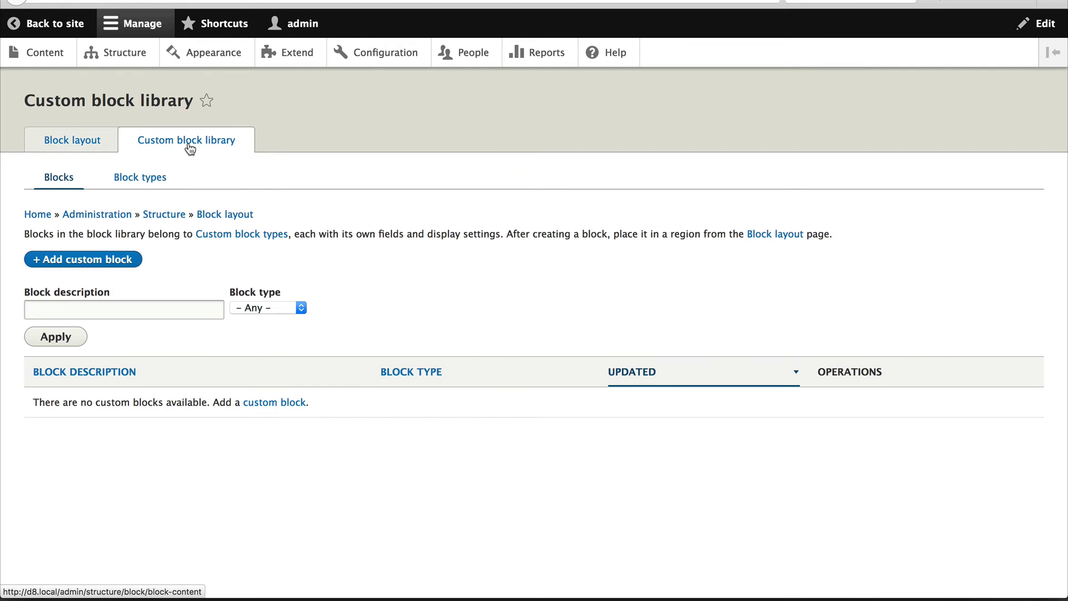
{"action": "left_click", "coordinate": [106, 264]}
{"action": "left_click", "coordinate": [118, 180]}
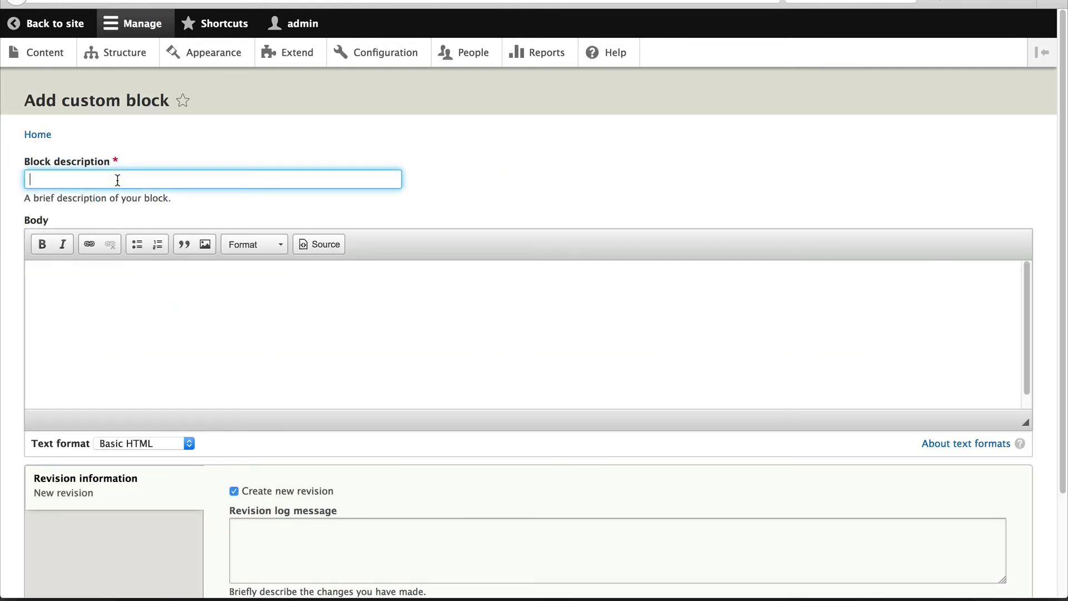
{"action": "type", "text": "H"}
{"action": "key", "text": "Down"}
{"action": "key", "text": "Return"}
Step: Enter the body 'Header text goes here...' and save the block
{"action": "left_click", "coordinate": [141, 290]}
{"action": "type", "text": "Header"}
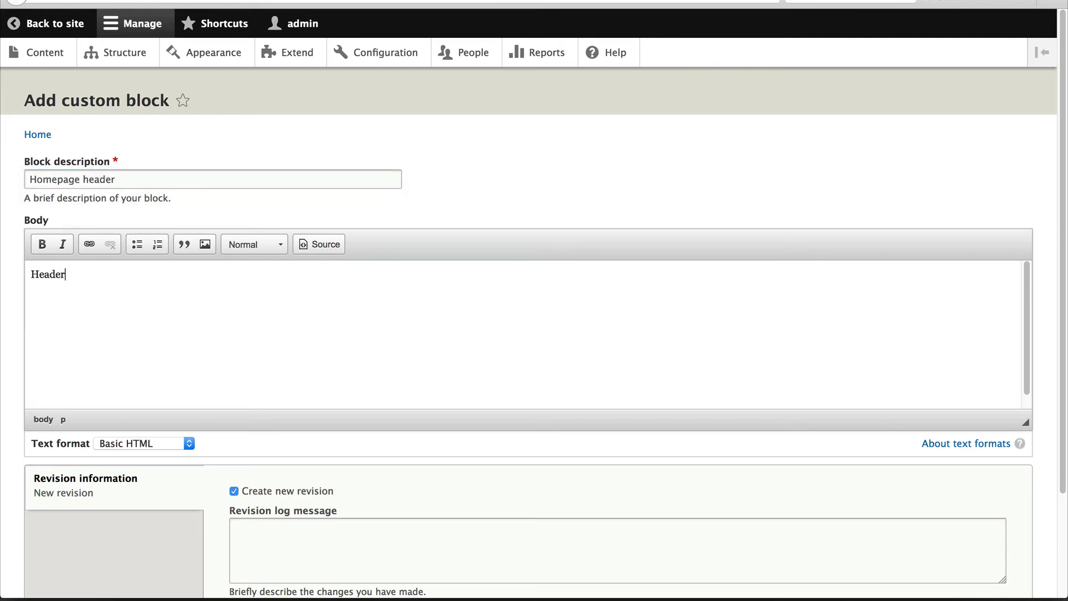
{"action": "type", "text": " text goes here..."}
{"action": "scroll", "coordinate": [238, 324], "scroll_direction": "down", "scroll_amount": 1}
{"action": "scroll", "coordinate": [141, 526], "scroll_direction": "down", "scroll_amount": 3}
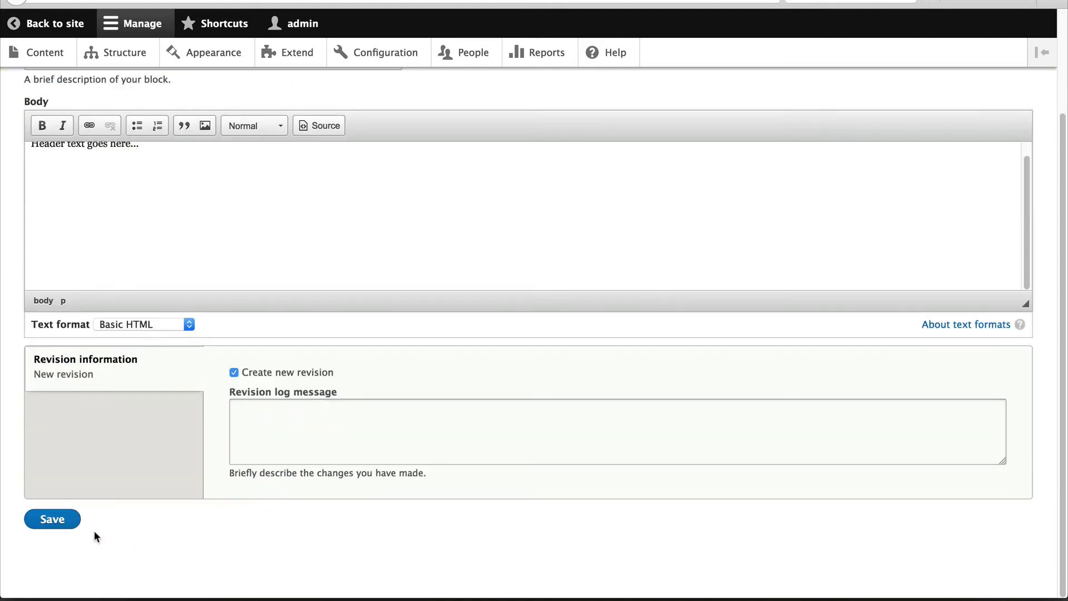
{"action": "left_click", "coordinate": [66, 522]}
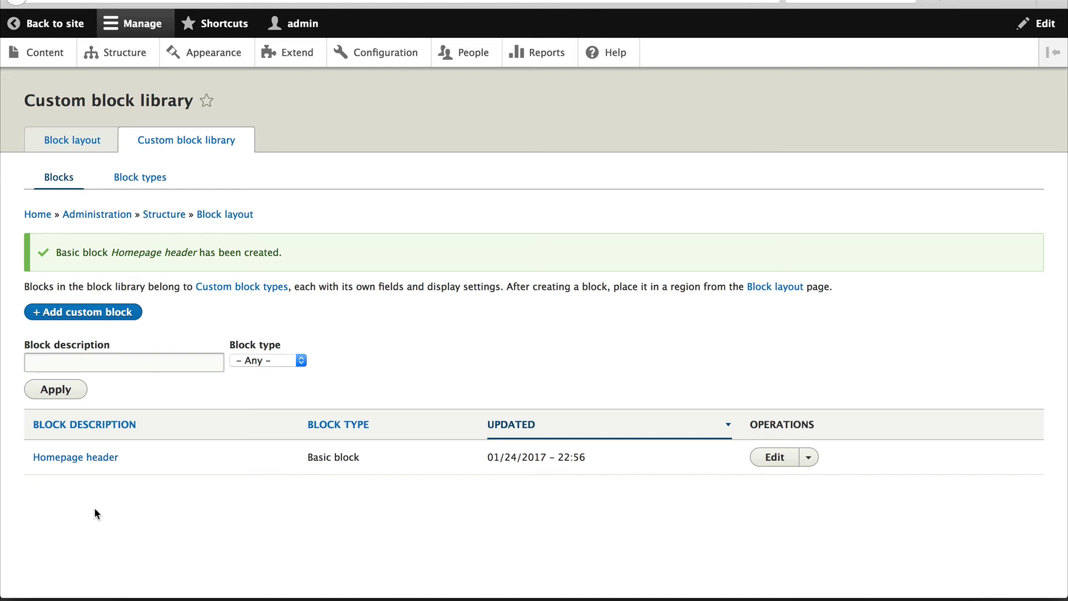
Step: Open the content blocks of the Homepage page under Structure > Pages
{"action": "left_click", "coordinate": [123, 54]}
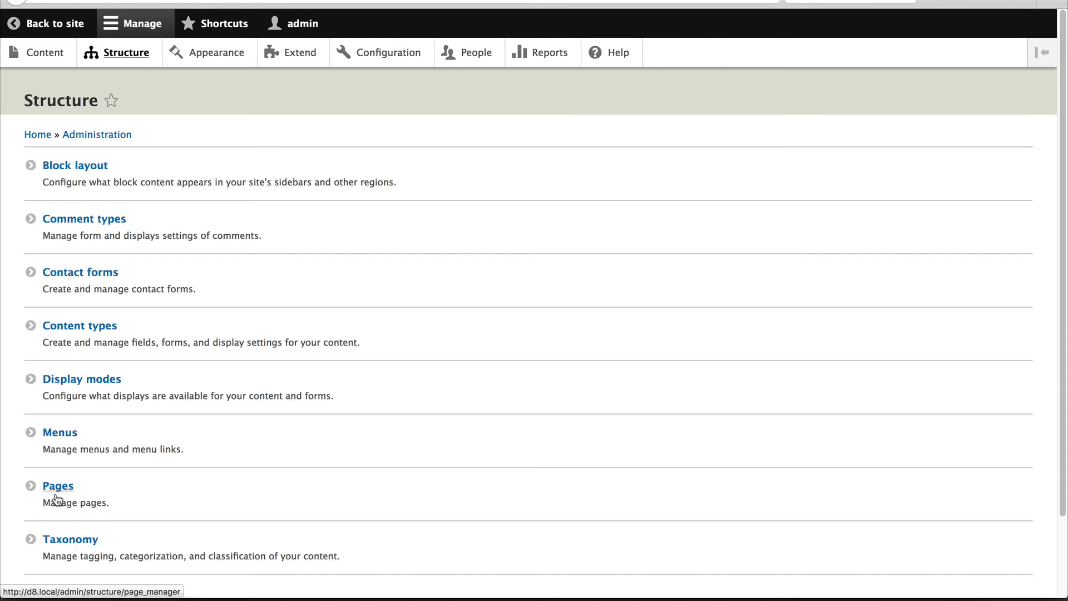
{"action": "left_click", "coordinate": [55, 495]}
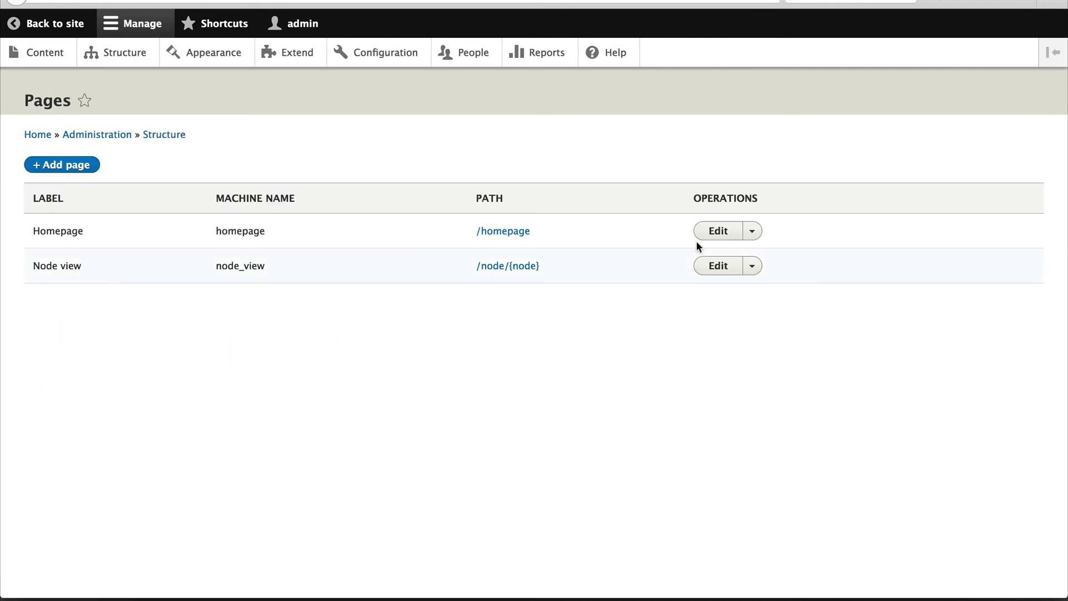
{"action": "left_click", "coordinate": [720, 231]}
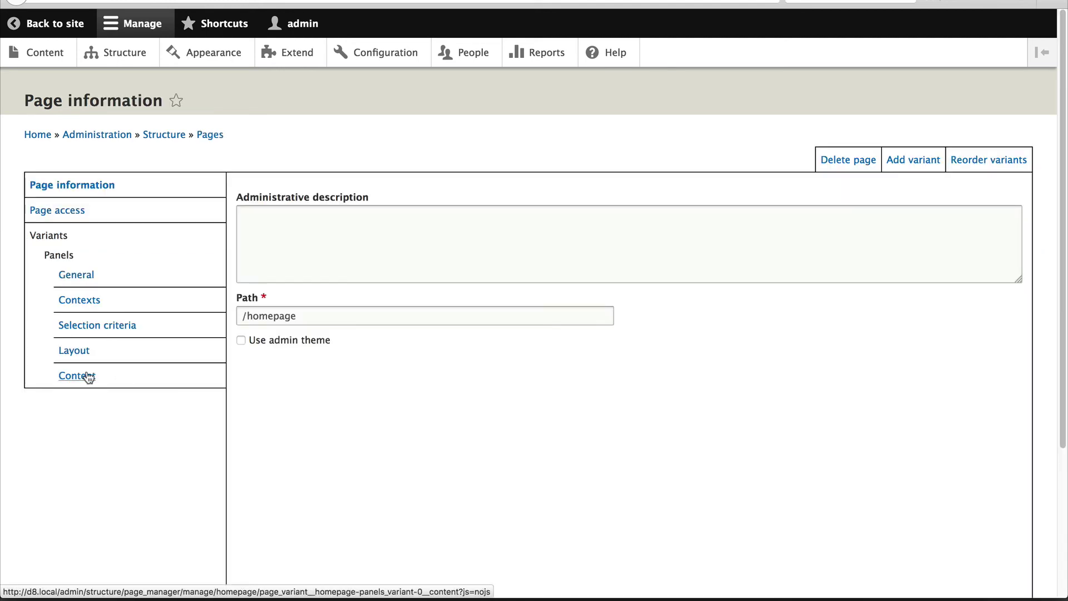
{"action": "left_click", "coordinate": [88, 377]}
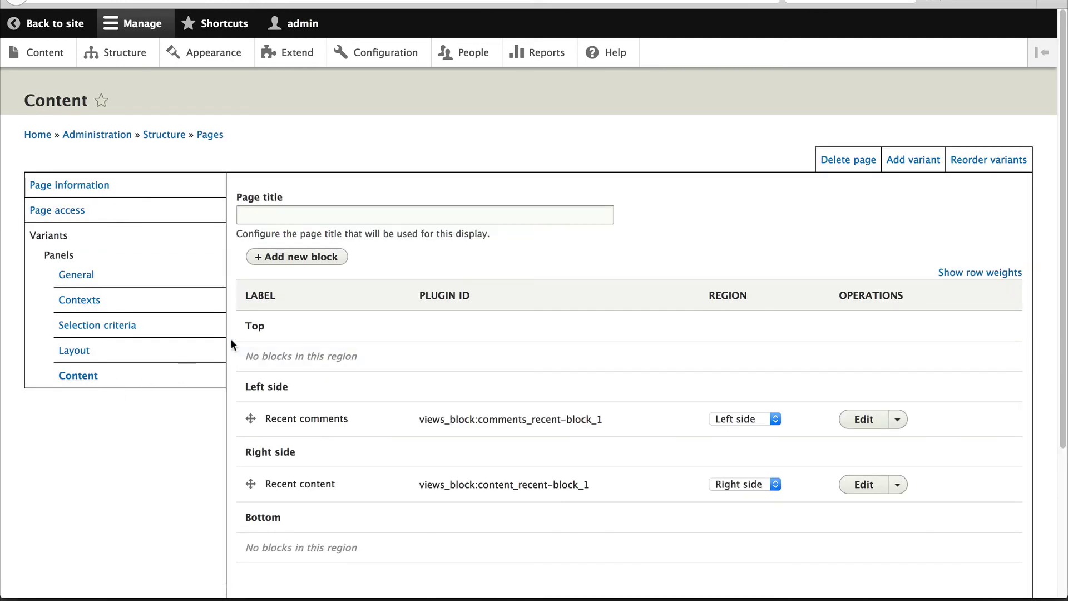
Step: Place the Homepage header block in the Top region with its title hidden, and save the page
{"action": "left_click", "coordinate": [289, 256]}
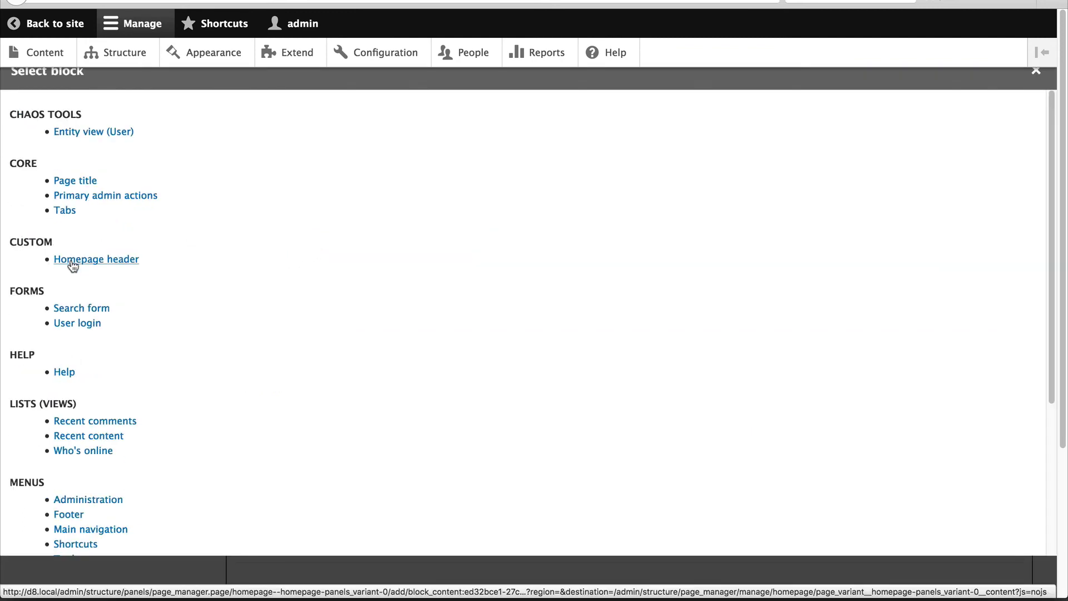
{"action": "left_click", "coordinate": [108, 261]}
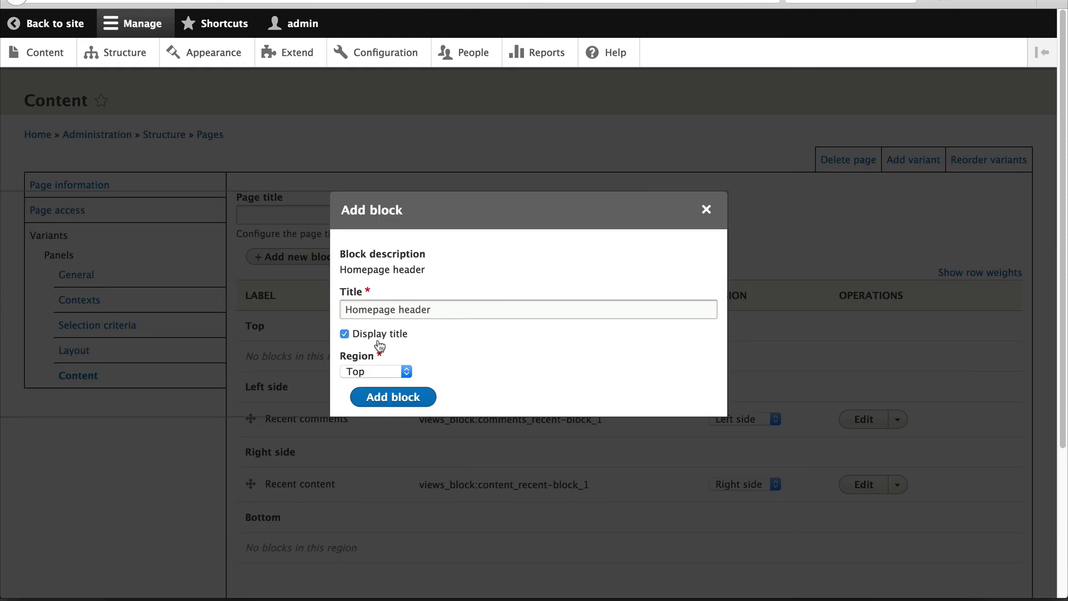
{"action": "left_click", "coordinate": [370, 371]}
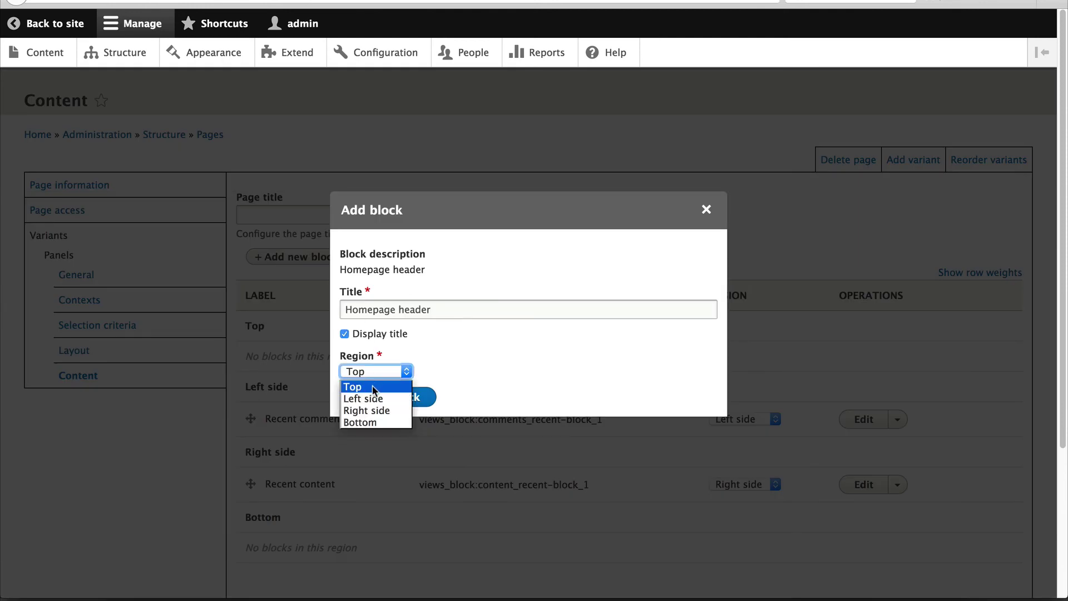
{"action": "left_click", "coordinate": [355, 372]}
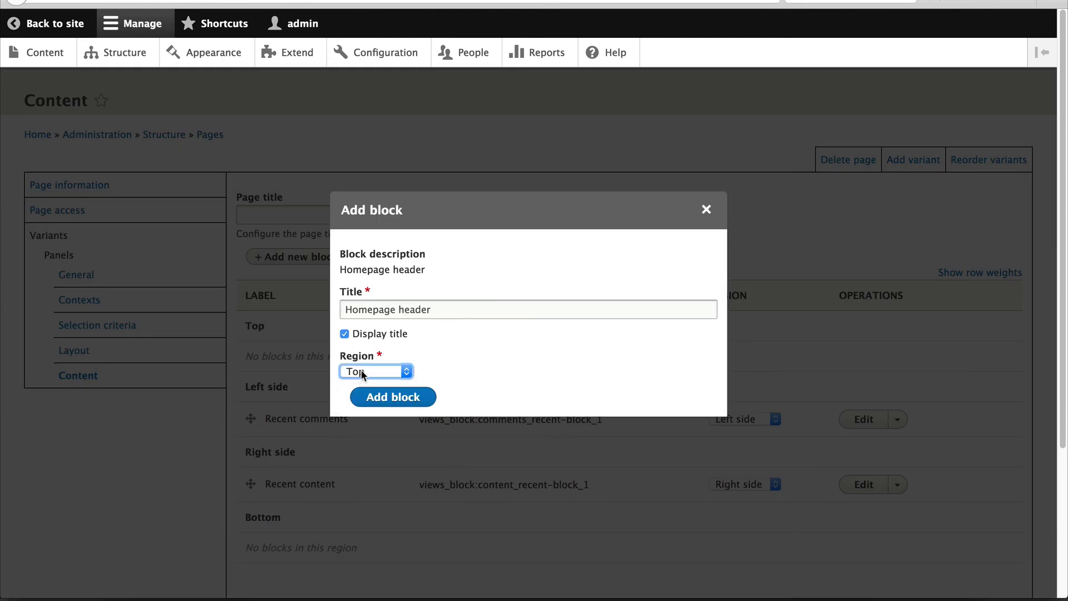
{"action": "left_click", "coordinate": [344, 334]}
{"action": "left_click", "coordinate": [381, 399]}
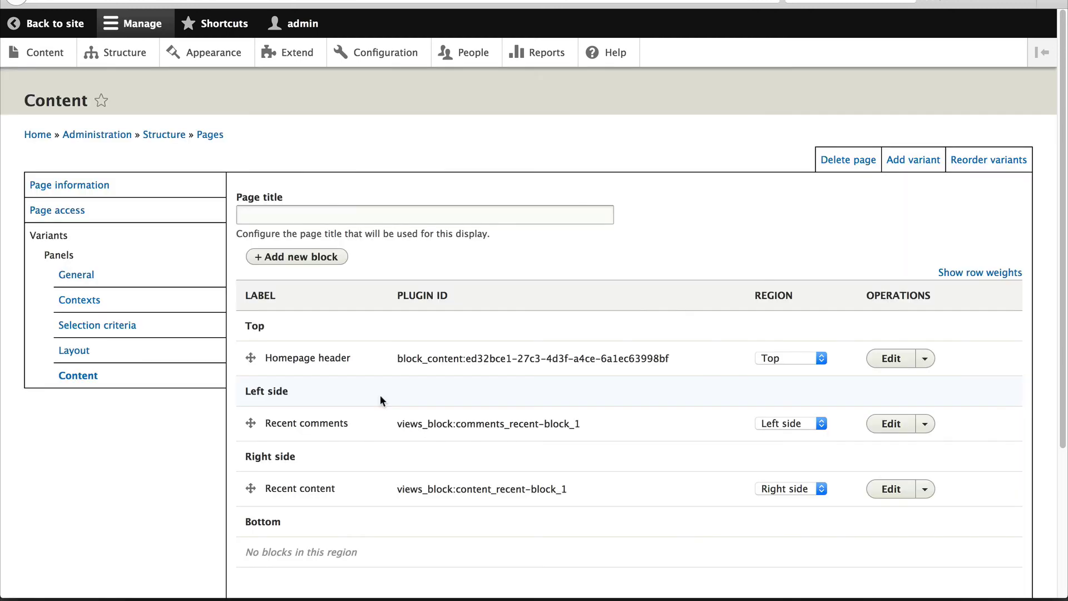
{"action": "scroll", "coordinate": [390, 445], "scroll_direction": "down", "scroll_amount": 4}
{"action": "left_click", "coordinate": [393, 528]}
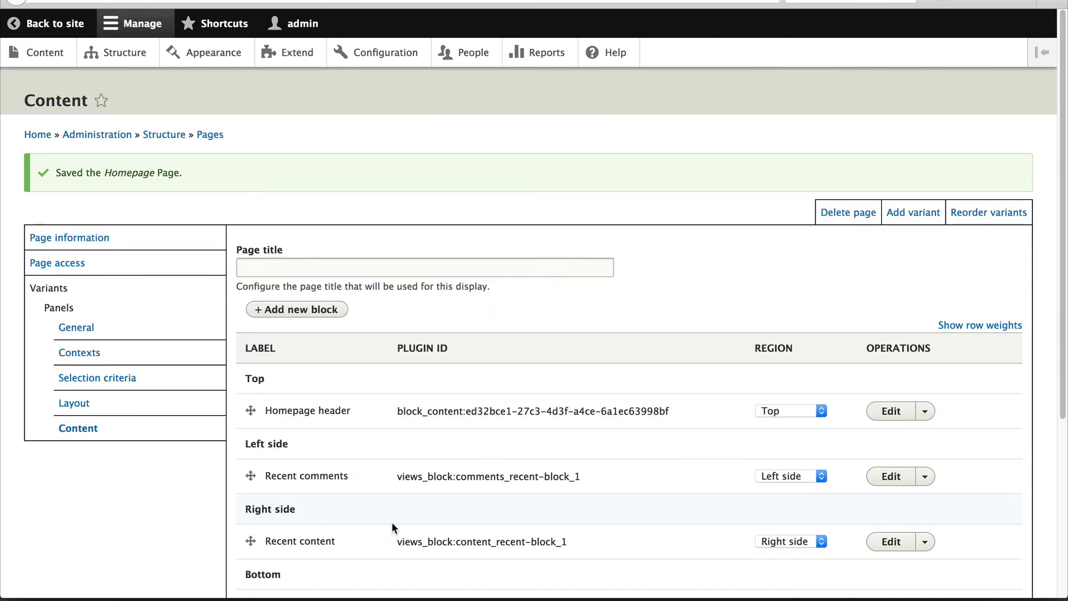
Step: Return to the front page: header text on top, Recent comments left, Recent content right
{"action": "left_click", "coordinate": [58, 24]}
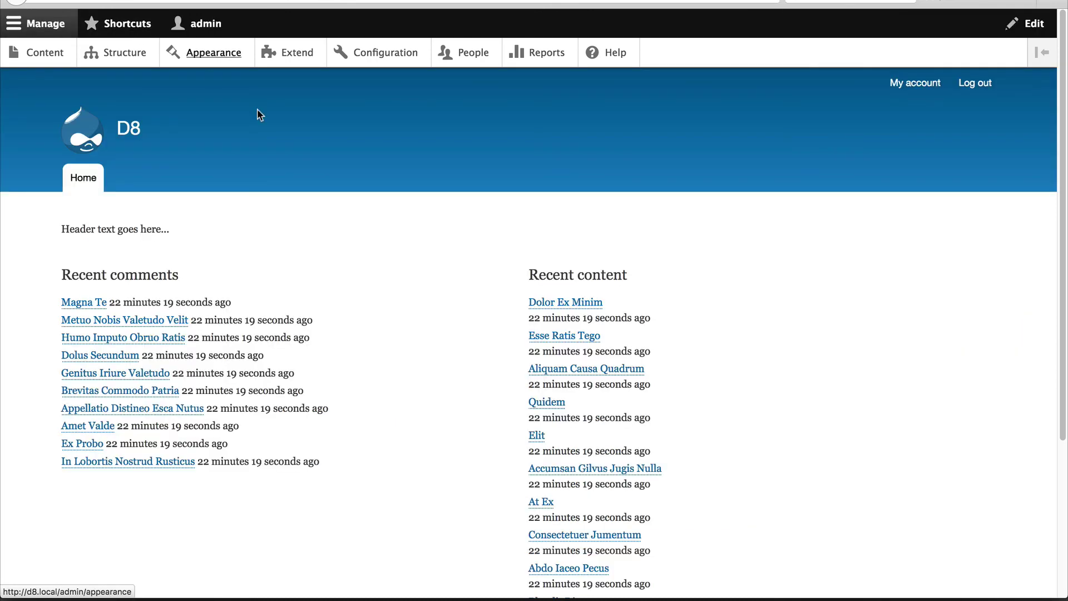